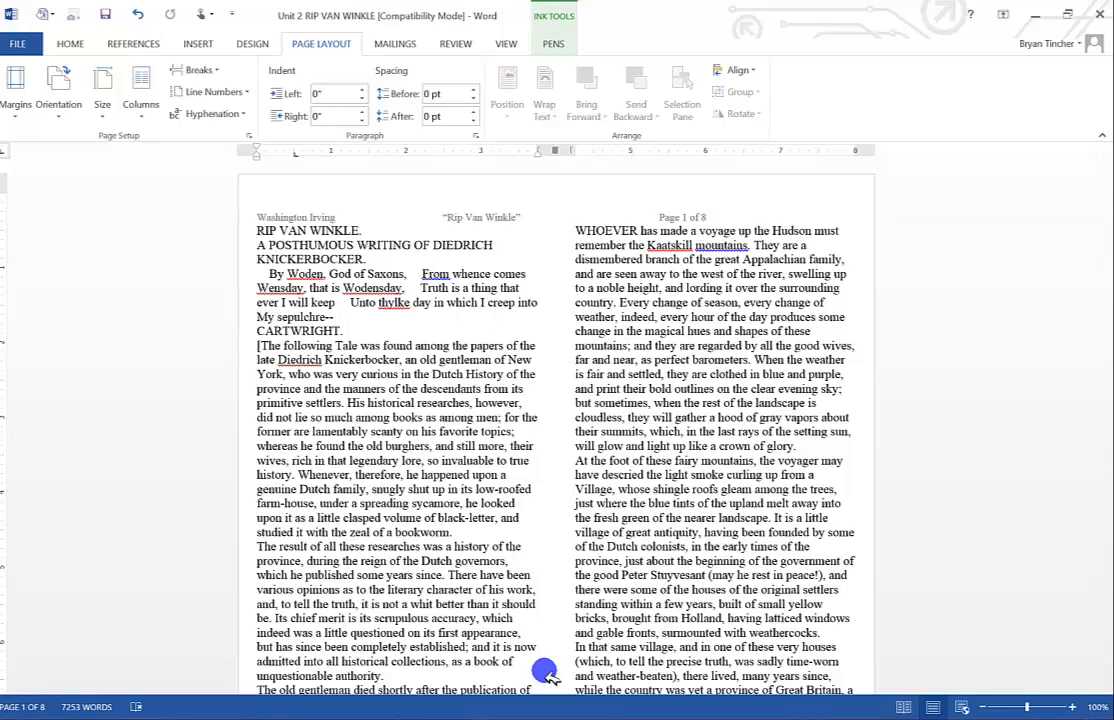
Lay out the whole document in a single column, and return it to two columns.
{"action": "left_click", "coordinate": [508, 42]}
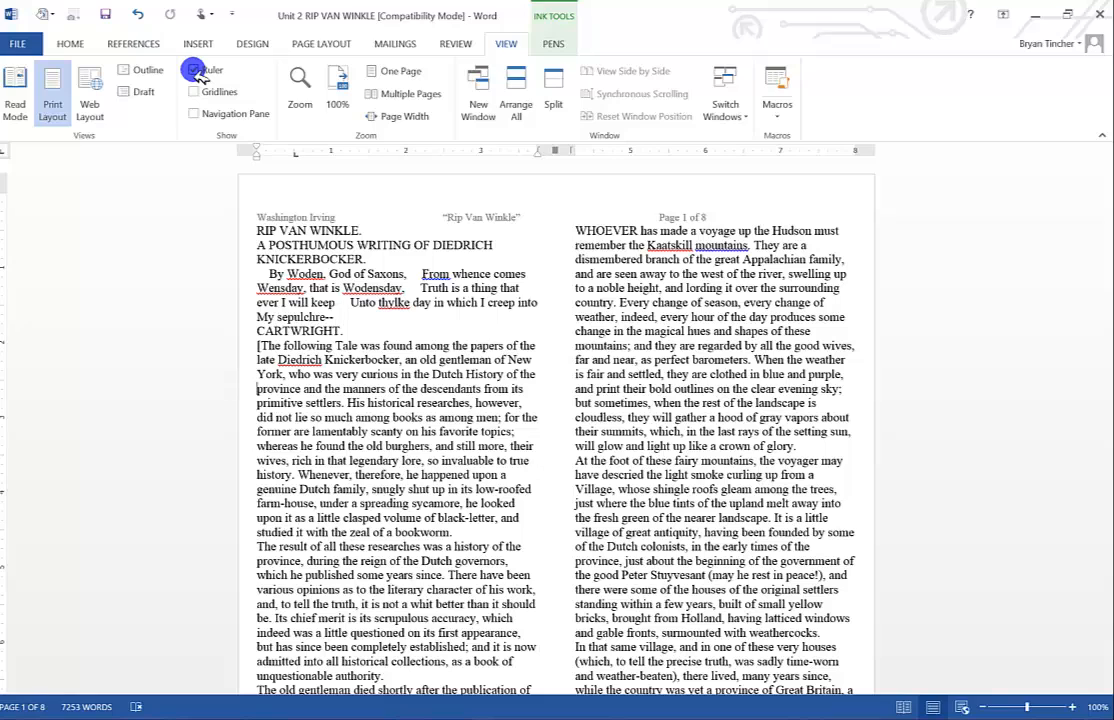
{"action": "left_click", "coordinate": [318, 43]}
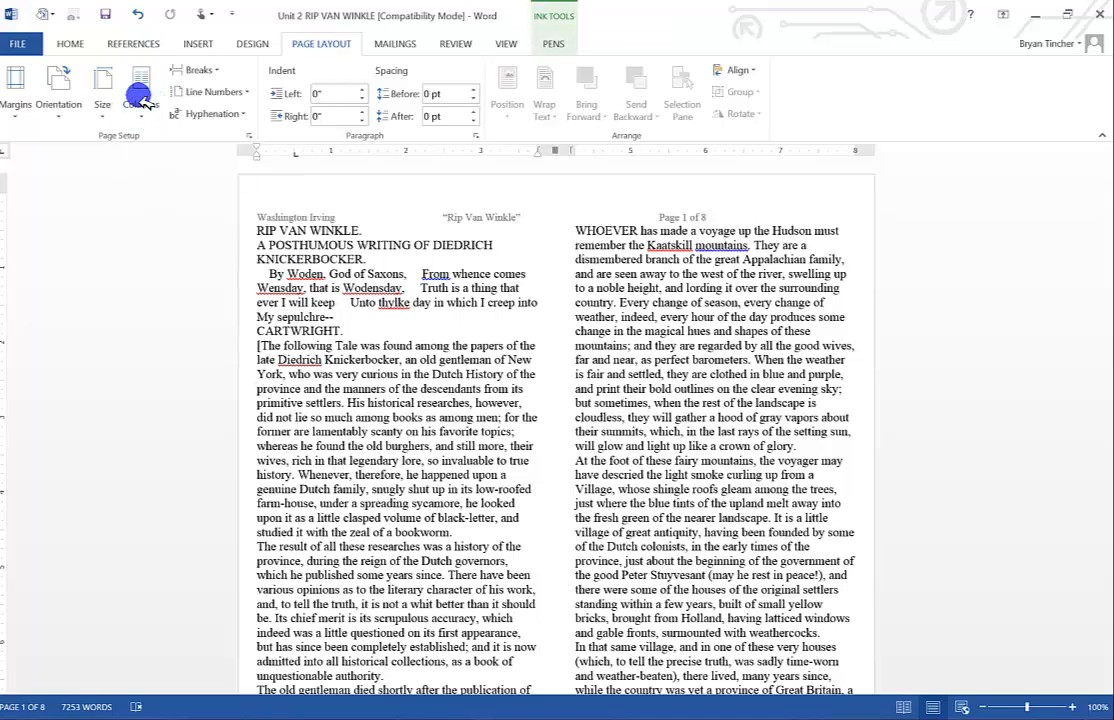
{"action": "left_click", "coordinate": [140, 98]}
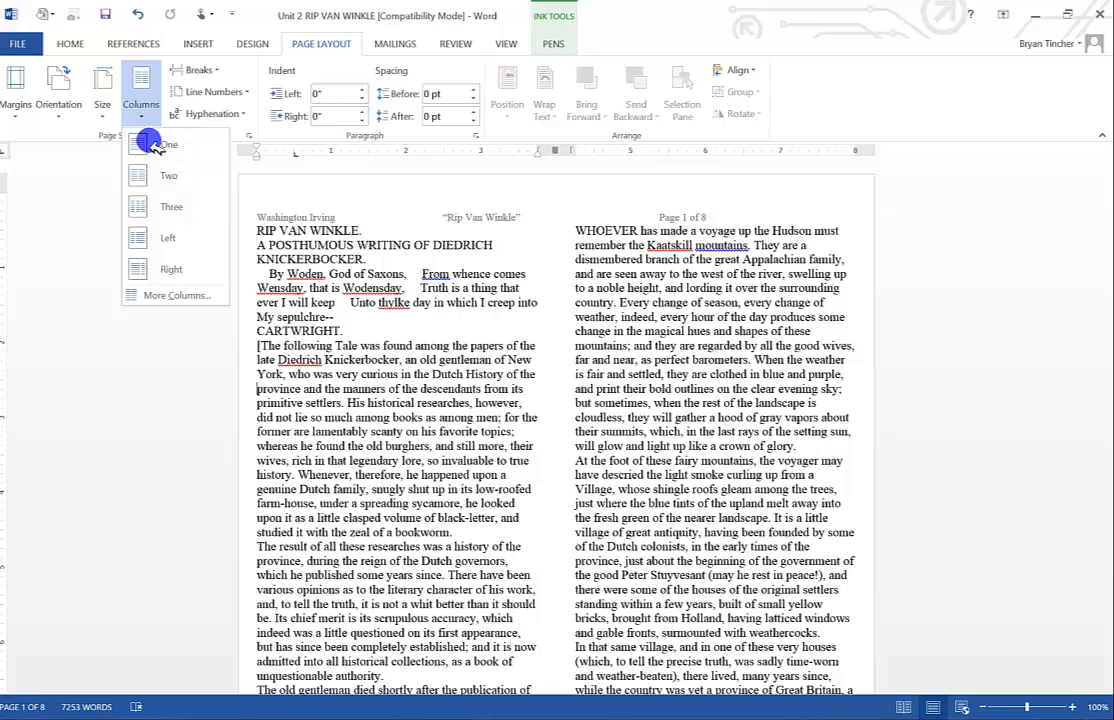
{"action": "left_click", "coordinate": [152, 145]}
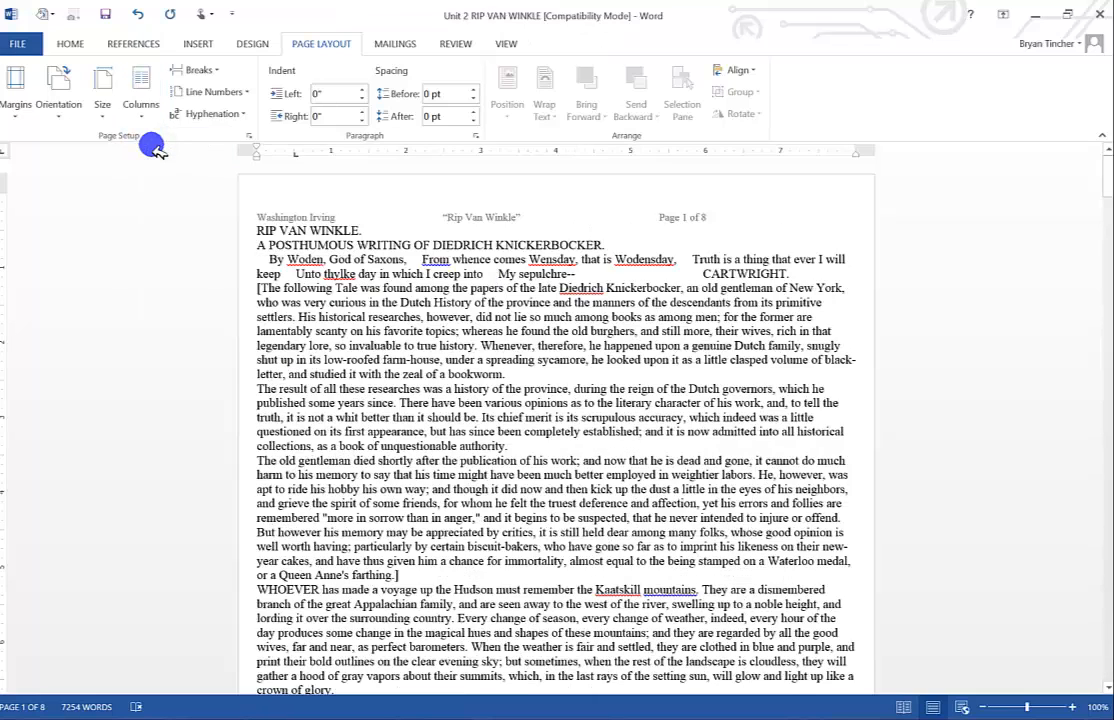
{"action": "left_click", "coordinate": [140, 98]}
{"action": "left_click", "coordinate": [186, 190]}
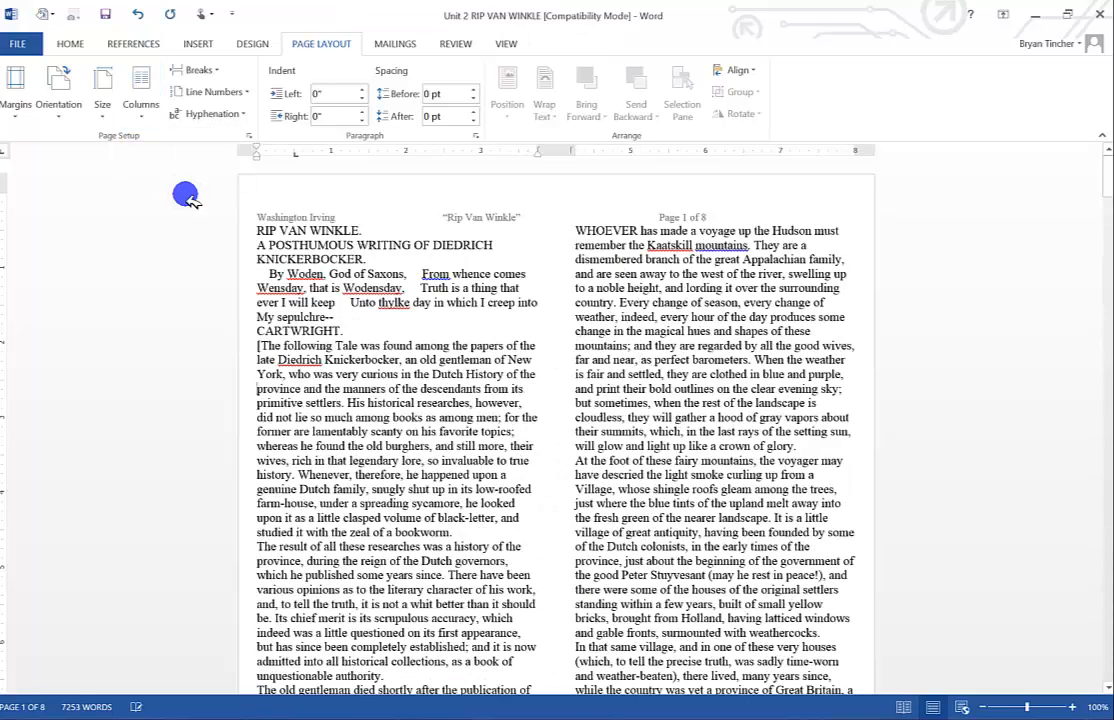
Apply the Three, Left and Right column presets in turn to the whole document, ending with Right.
{"action": "left_click", "coordinate": [140, 98]}
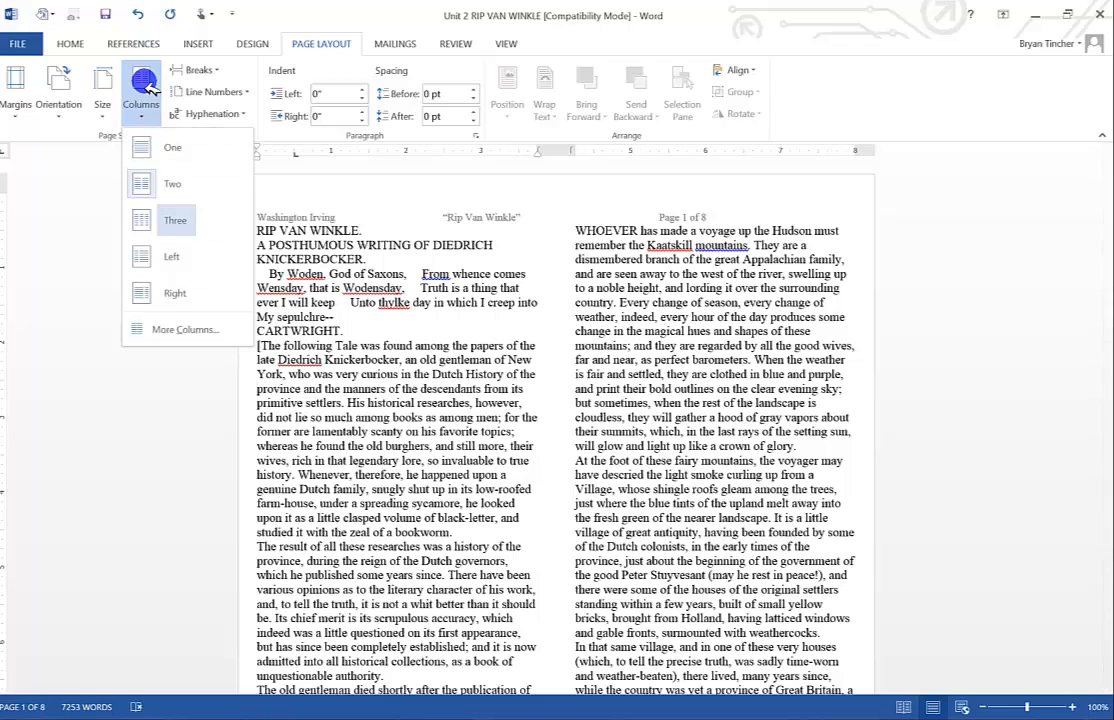
{"action": "left_click", "coordinate": [178, 222]}
{"action": "left_click", "coordinate": [143, 90]}
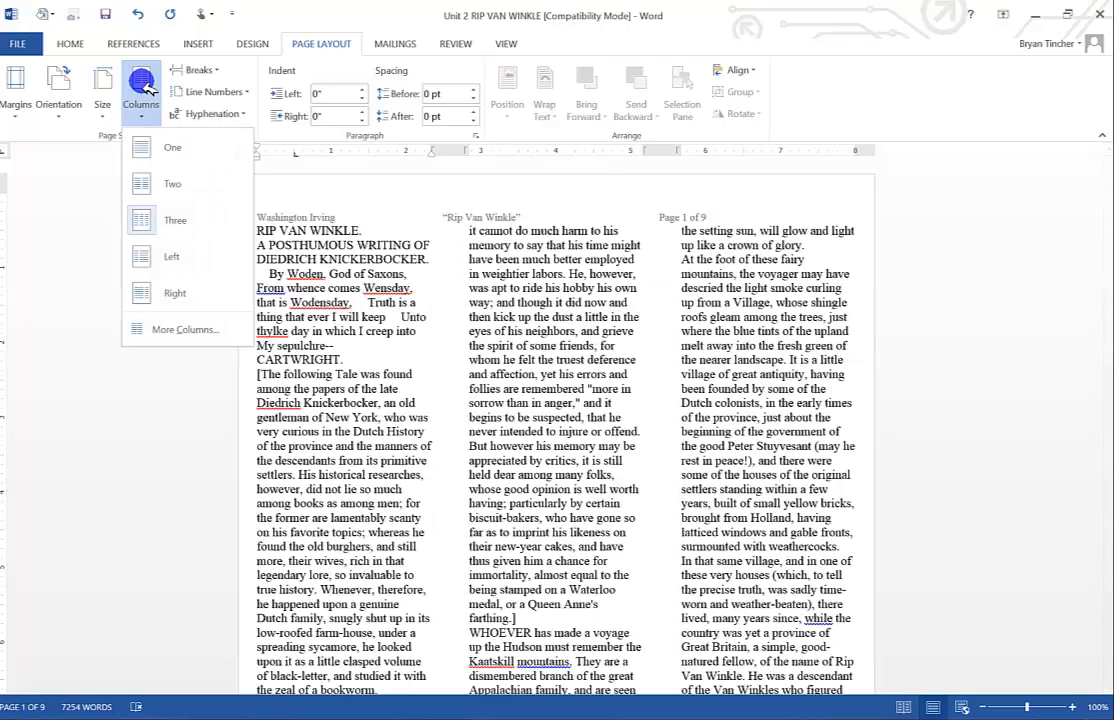
{"action": "left_click", "coordinate": [176, 256]}
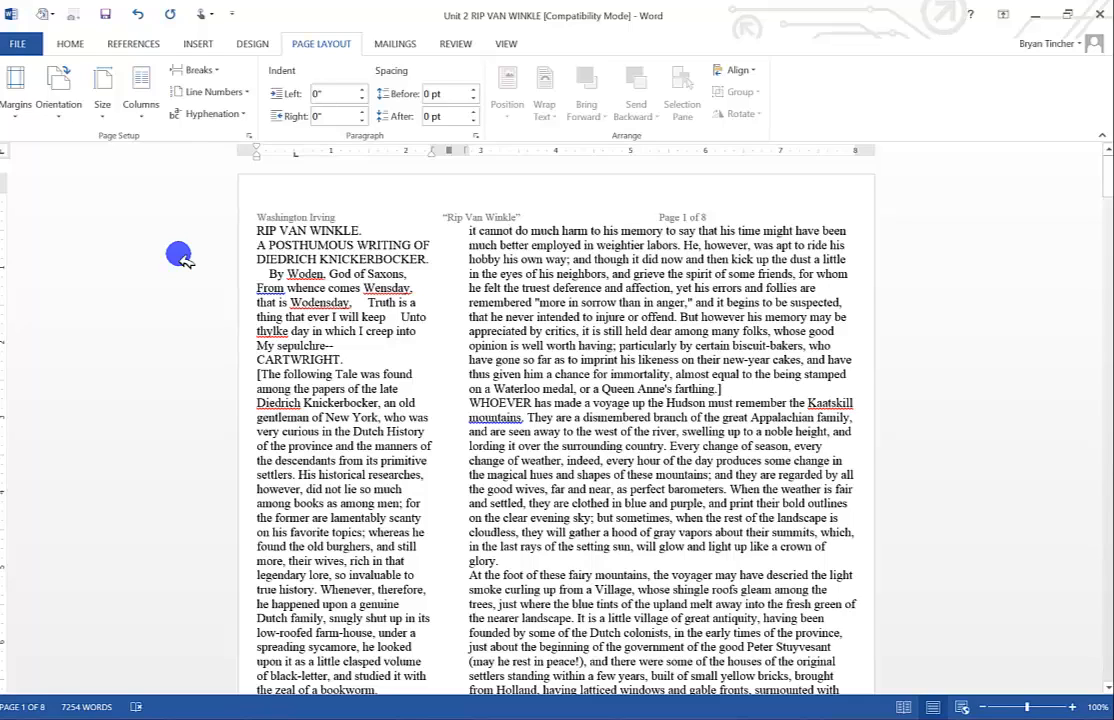
{"action": "left_click", "coordinate": [140, 96]}
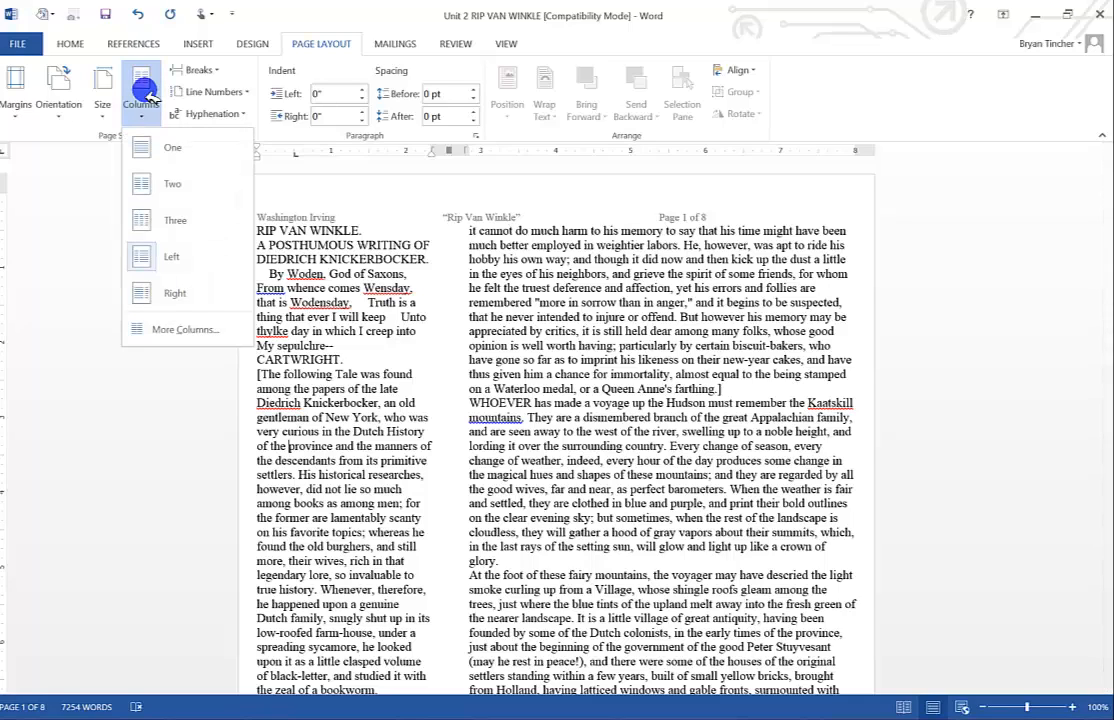
{"action": "left_click", "coordinate": [201, 290]}
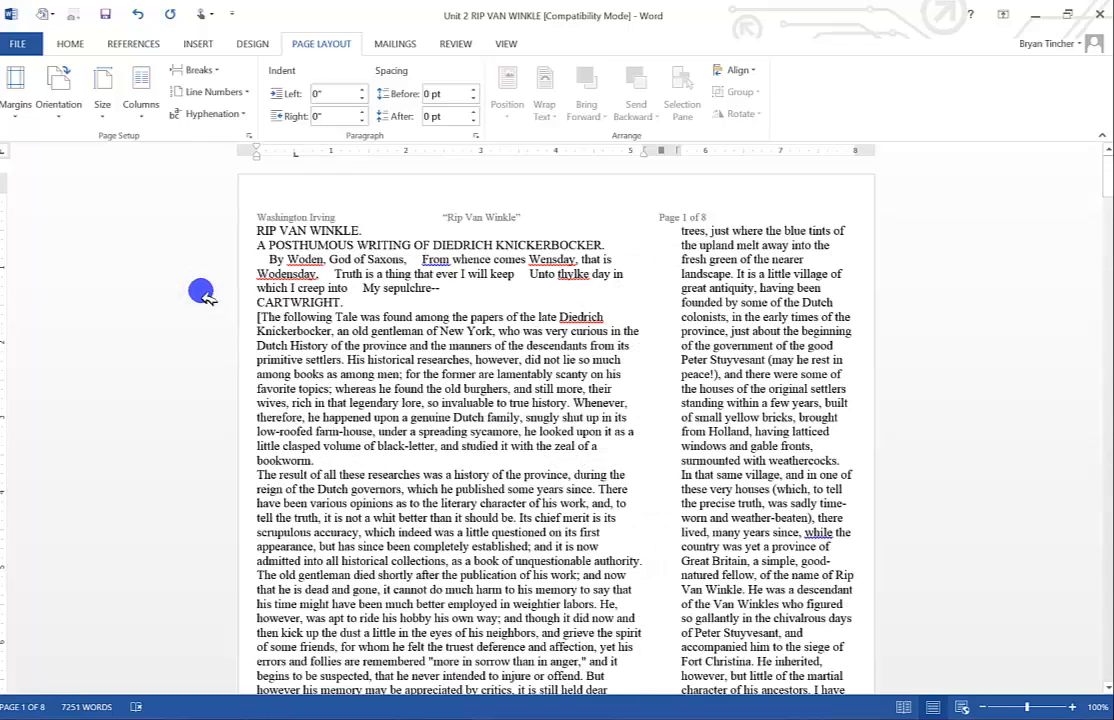
In the detailed column settings, set the number of columns to 9 and bring up the last columns' widths and spacing.
{"action": "left_click", "coordinate": [139, 100]}
{"action": "left_click", "coordinate": [182, 329]}
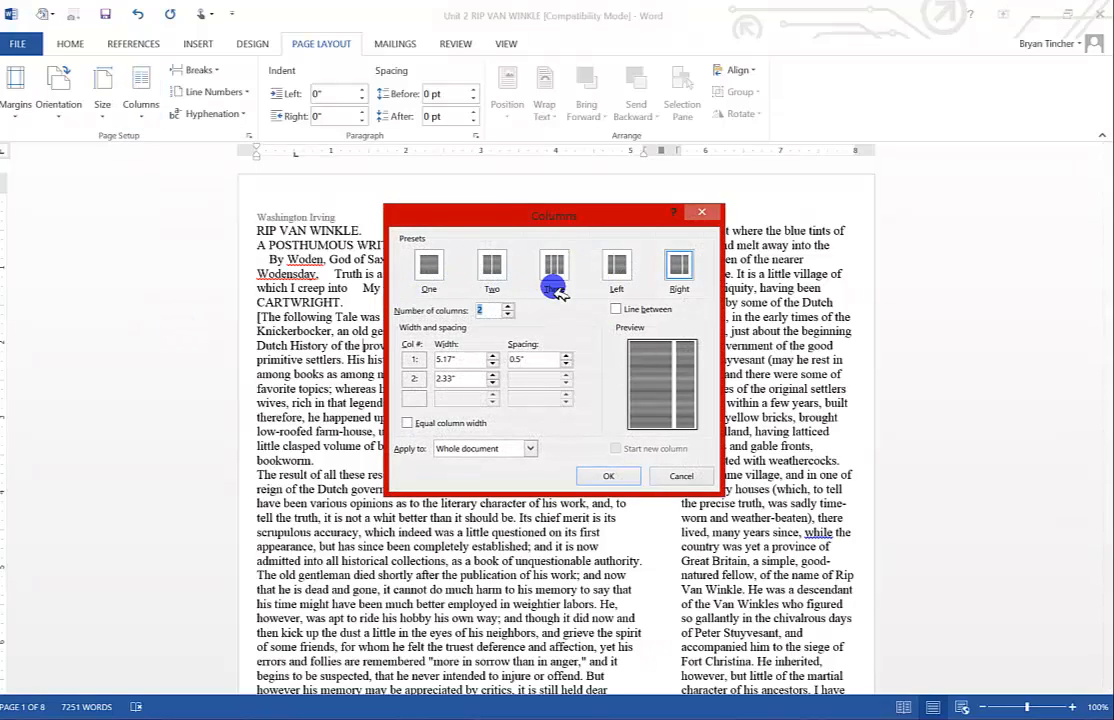
{"action": "double_click", "coordinate": [507, 307]}
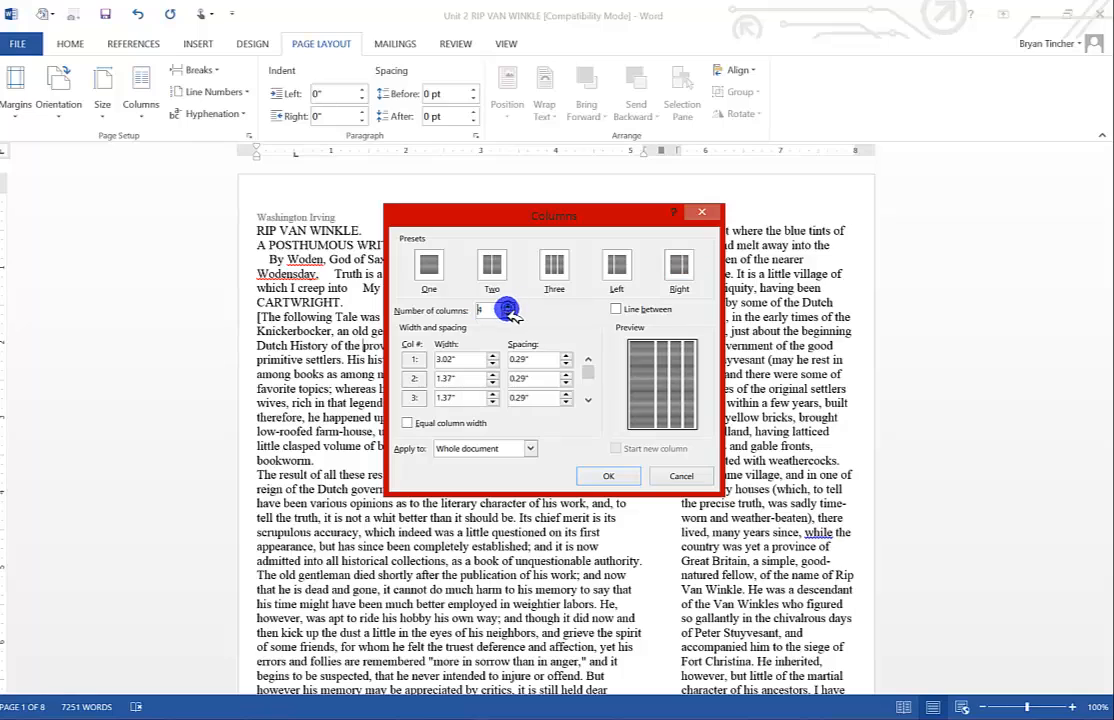
{"action": "double_click", "coordinate": [507, 305]}
{"action": "double_click", "coordinate": [483, 310]}
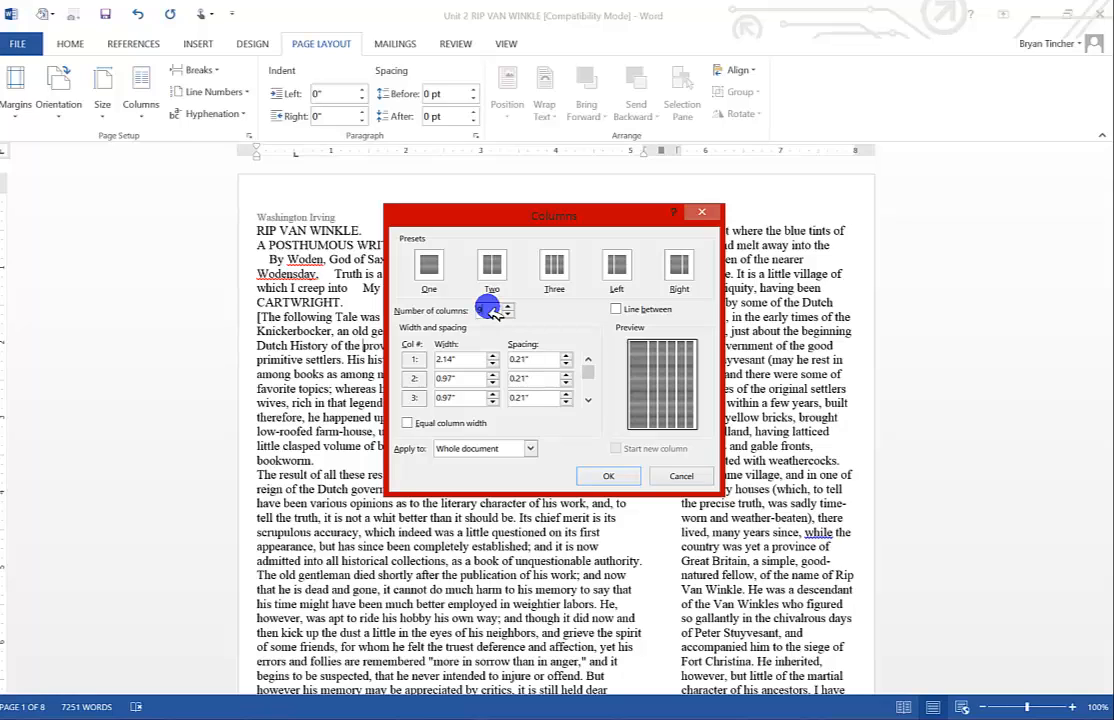
{"action": "type", "text": "9"}
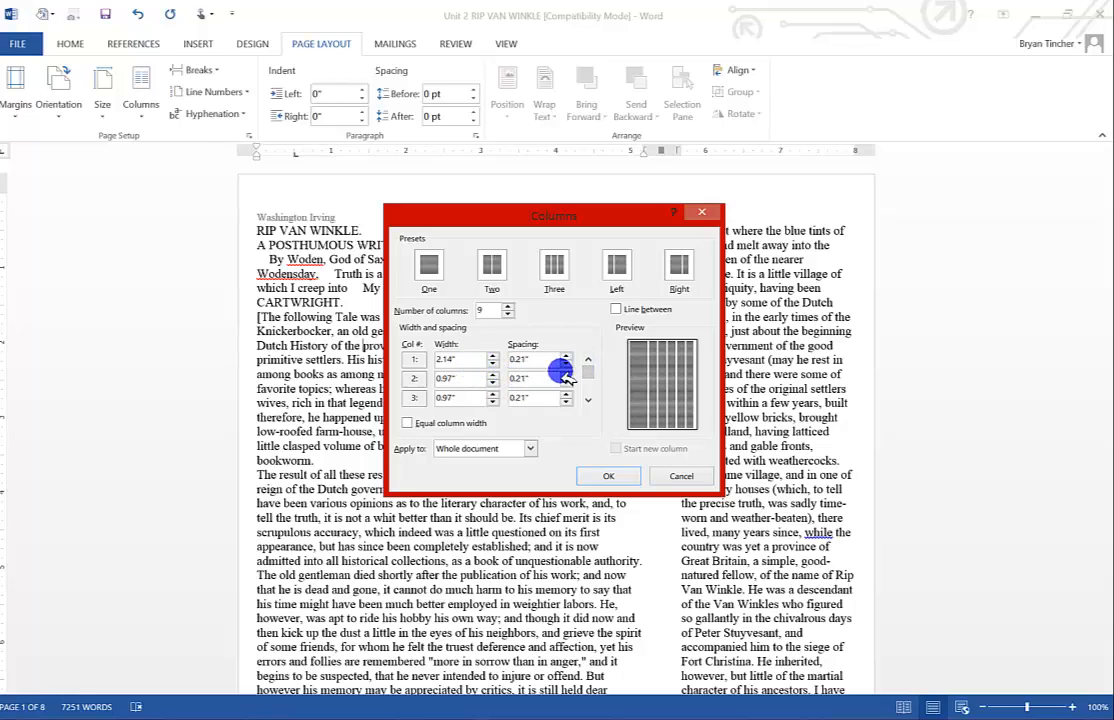
{"action": "left_click_drag", "start_coordinate": [593, 379], "coordinate": [592, 404]}
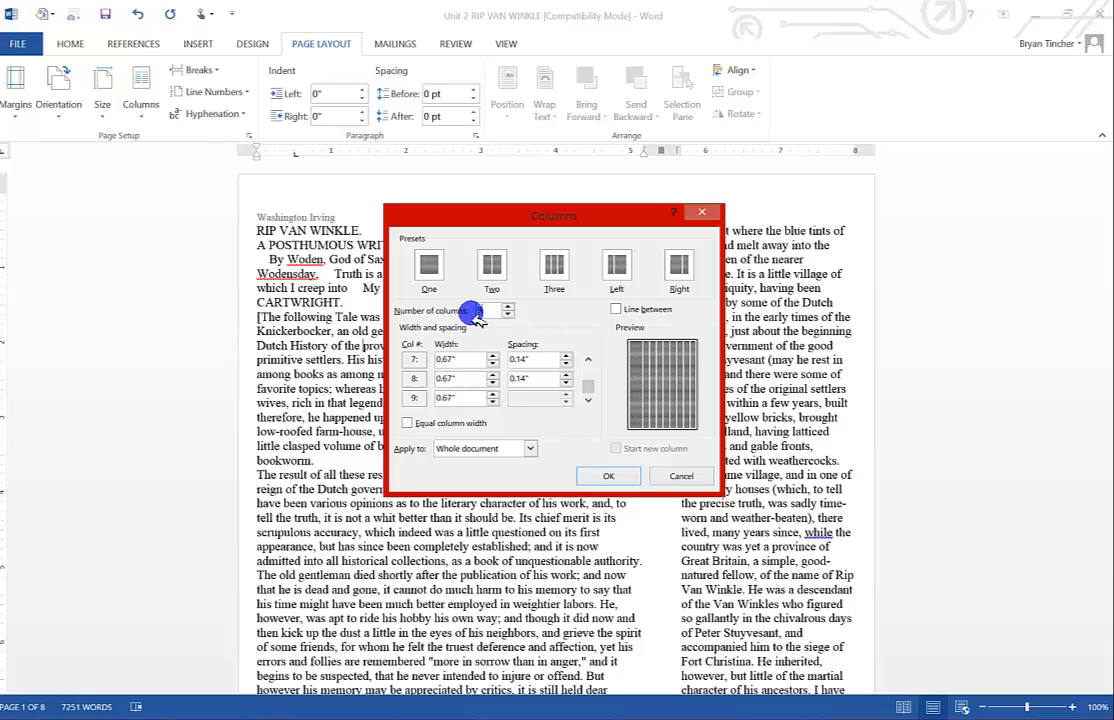
Set the number of columns to 2, add a line between the columns and apply the settings to the whole document.
{"action": "left_click_drag", "start_coordinate": [486, 311], "coordinate": [461, 315]}
{"action": "type", "text": "2"}
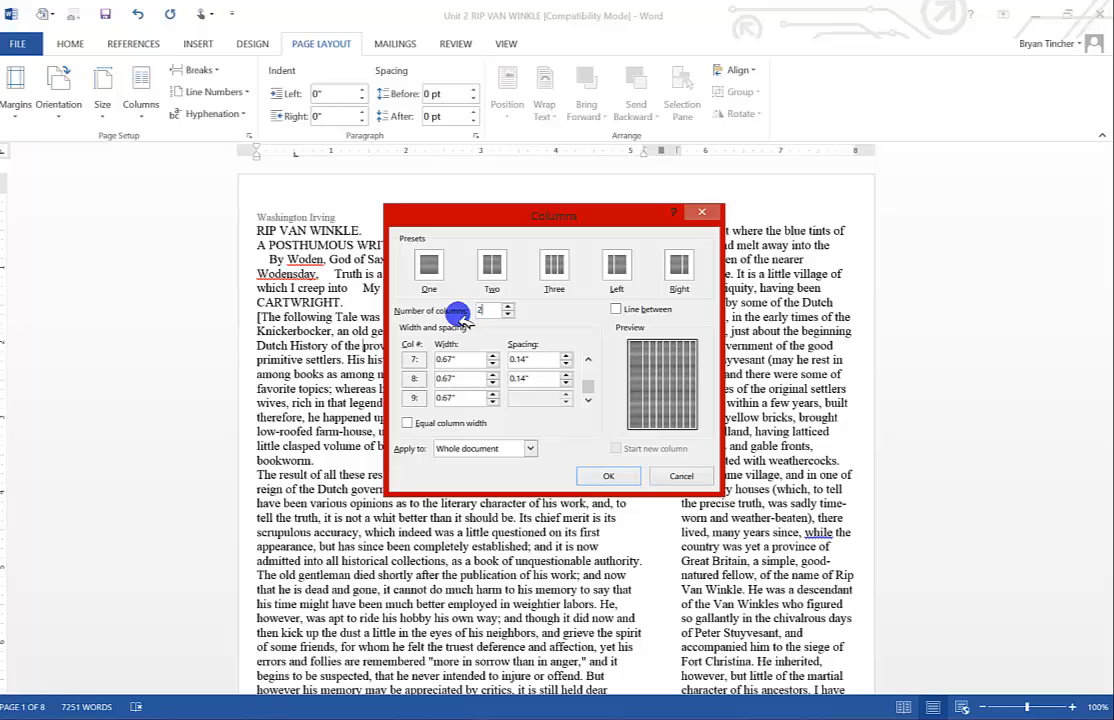
{"action": "left_click", "coordinate": [615, 310]}
{"action": "left_click", "coordinate": [630, 474]}
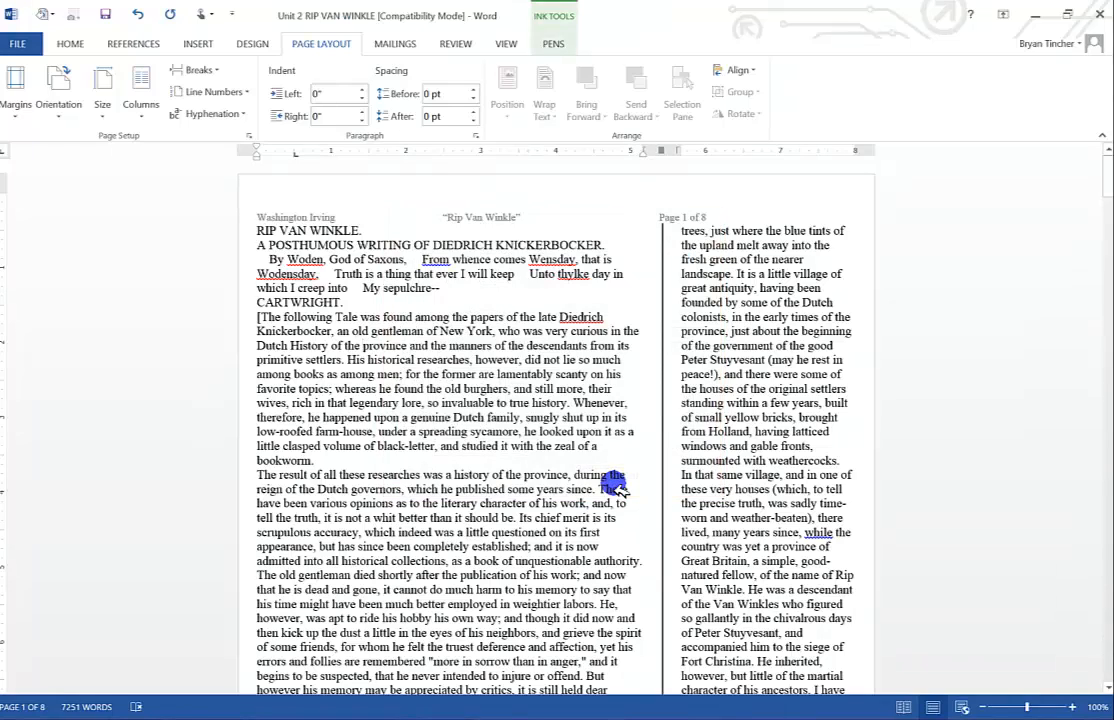
Remove the line between the document's columns and make the columns equal in width.
{"action": "left_click", "coordinate": [141, 88]}
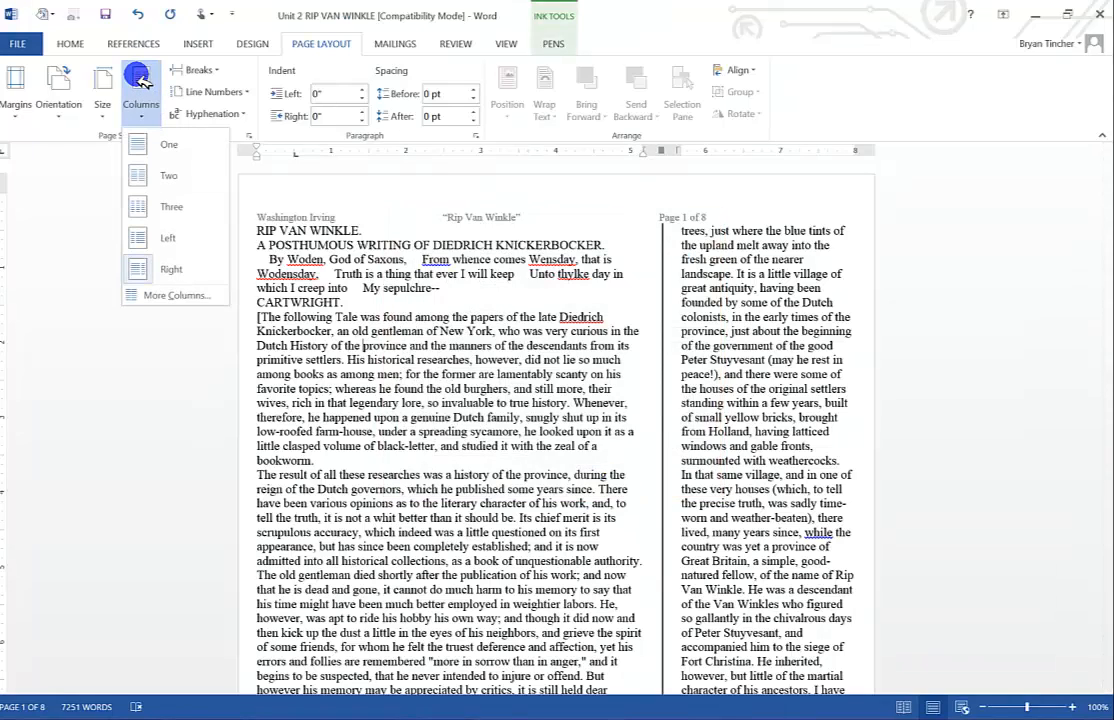
{"action": "left_click", "coordinate": [192, 294]}
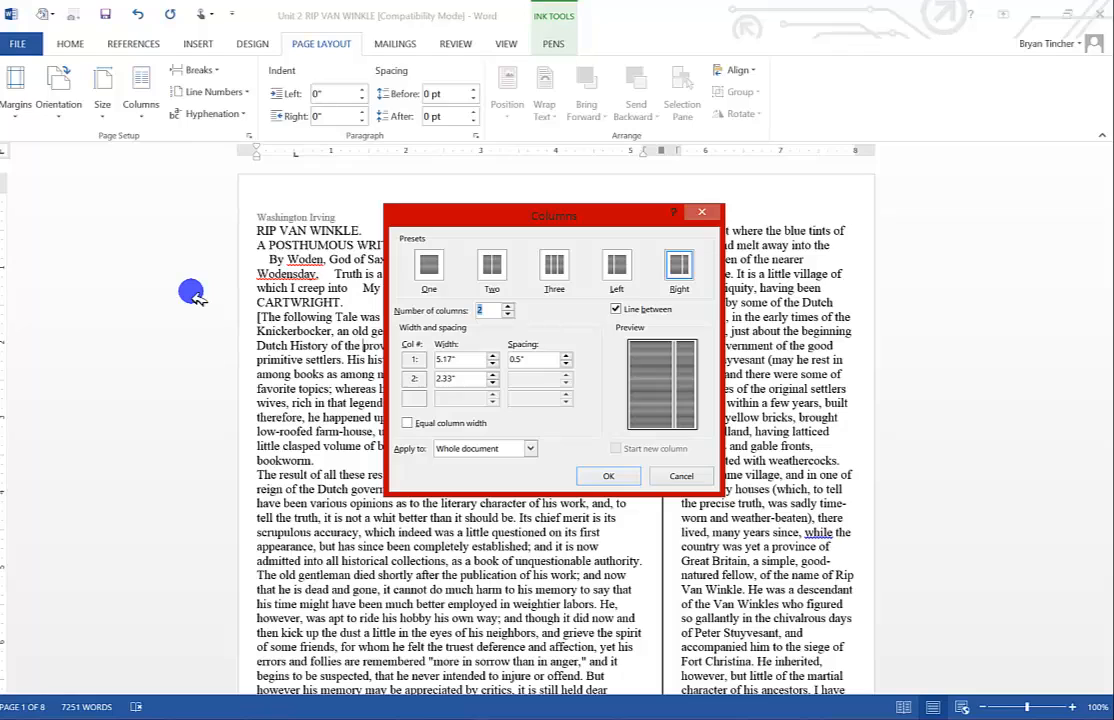
{"action": "left_click", "coordinate": [626, 311]}
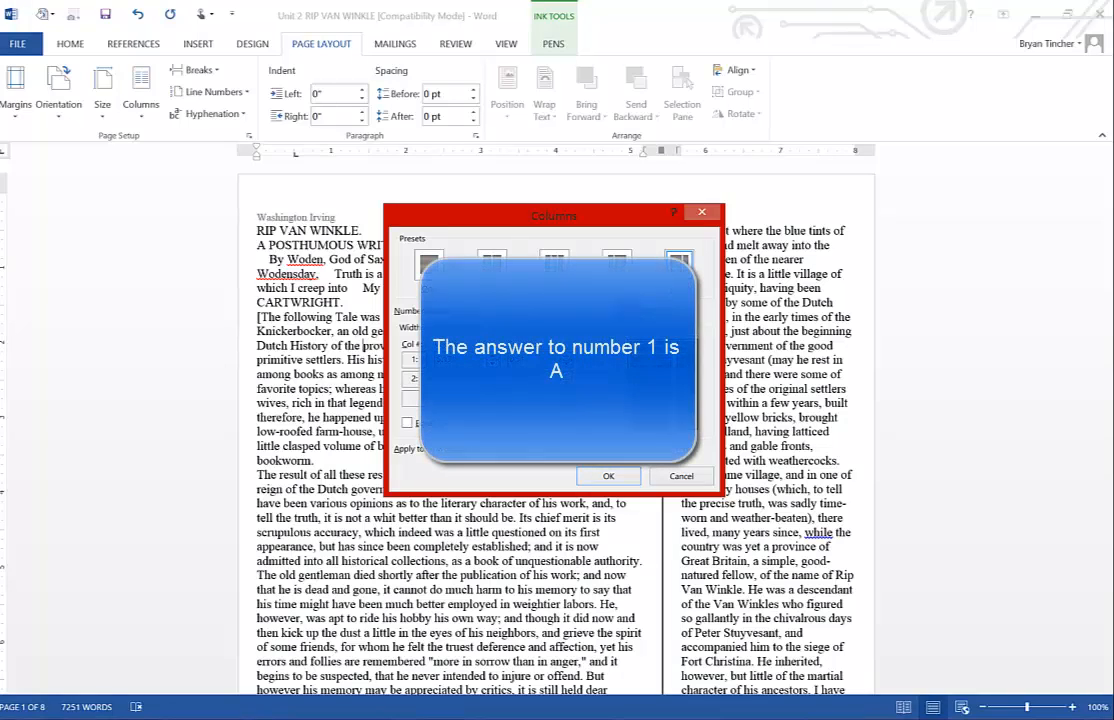
{"action": "left_click", "coordinate": [407, 423]}
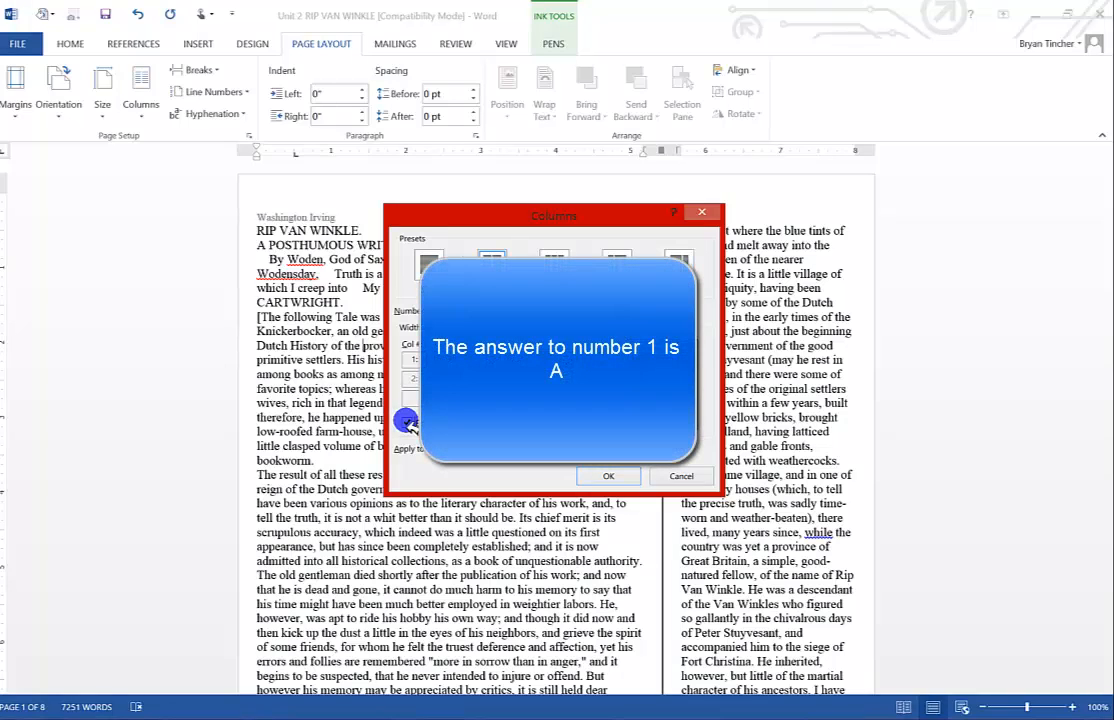
{"action": "left_click", "coordinate": [608, 476]}
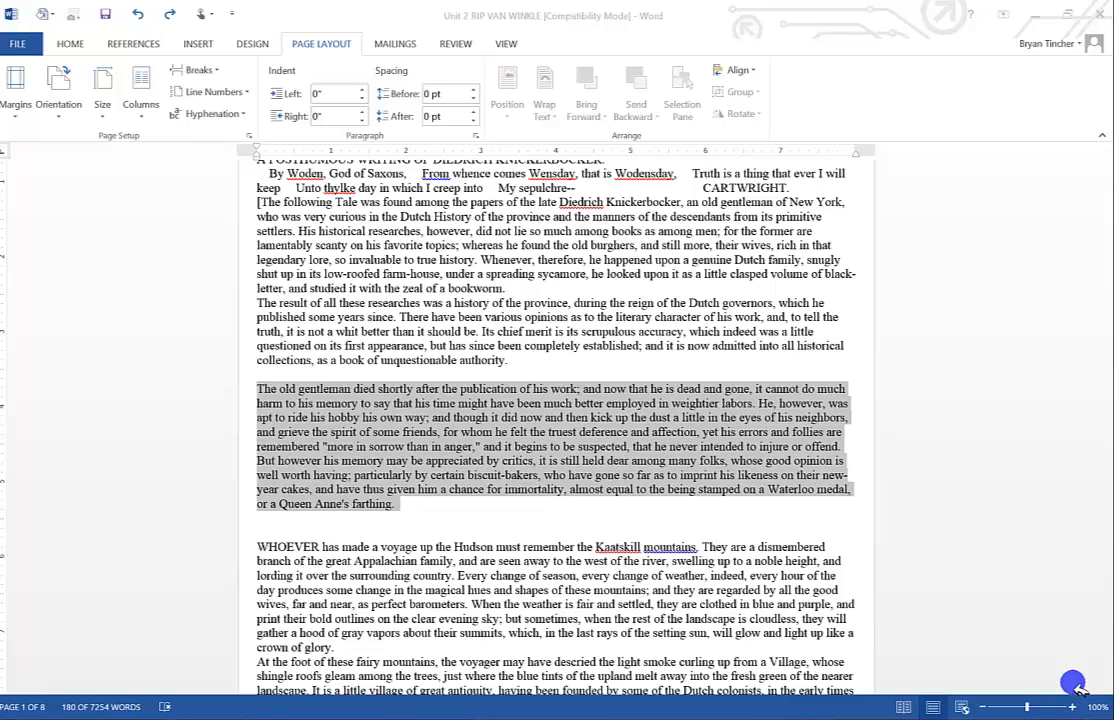
Apply the Two, Three and Right column presets in turn to only the selected paragraph starting "The old gentleman died".
{"action": "left_click", "coordinate": [141, 87]}
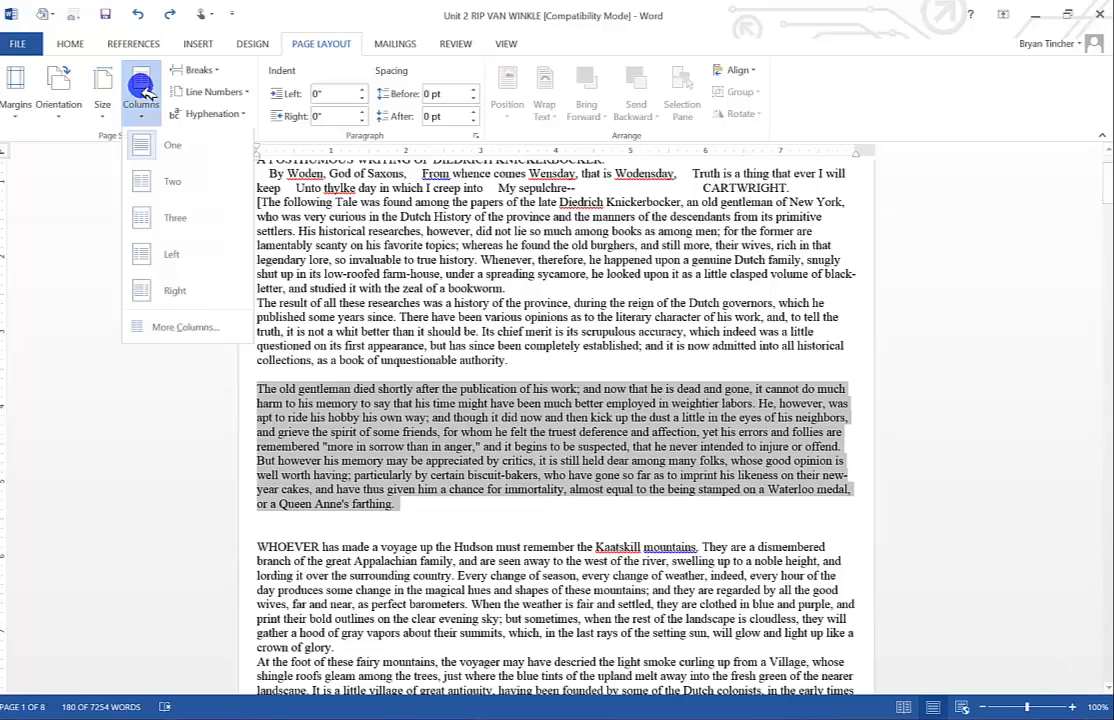
{"action": "left_click", "coordinate": [185, 187]}
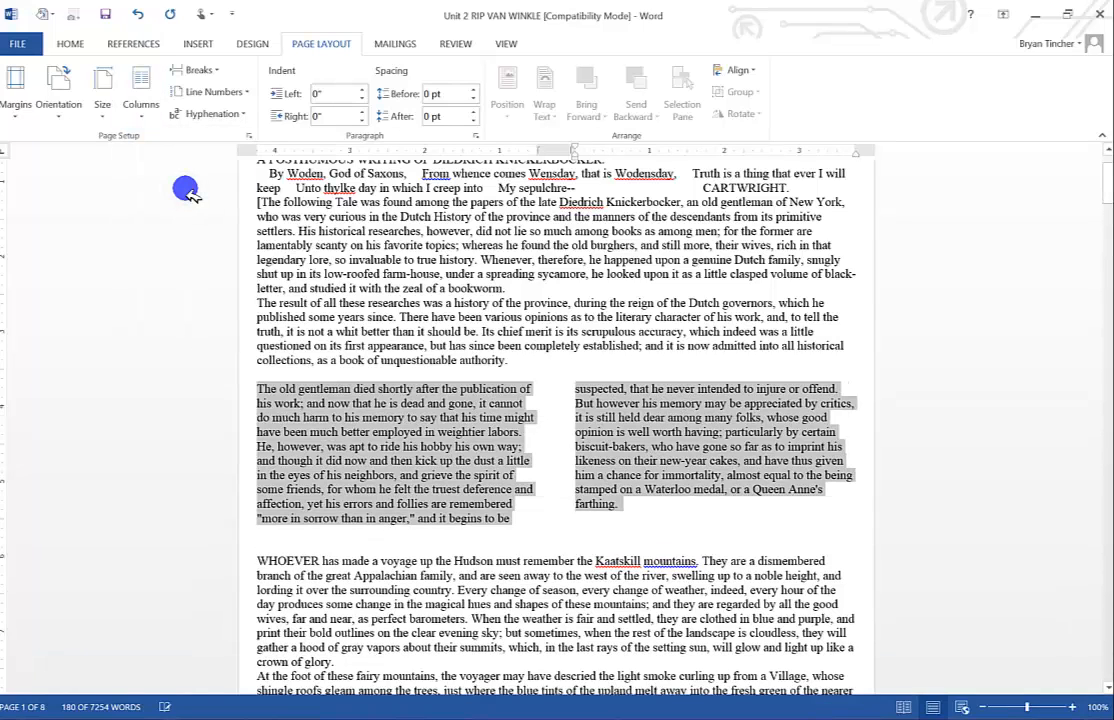
{"action": "left_click", "coordinate": [141, 87]}
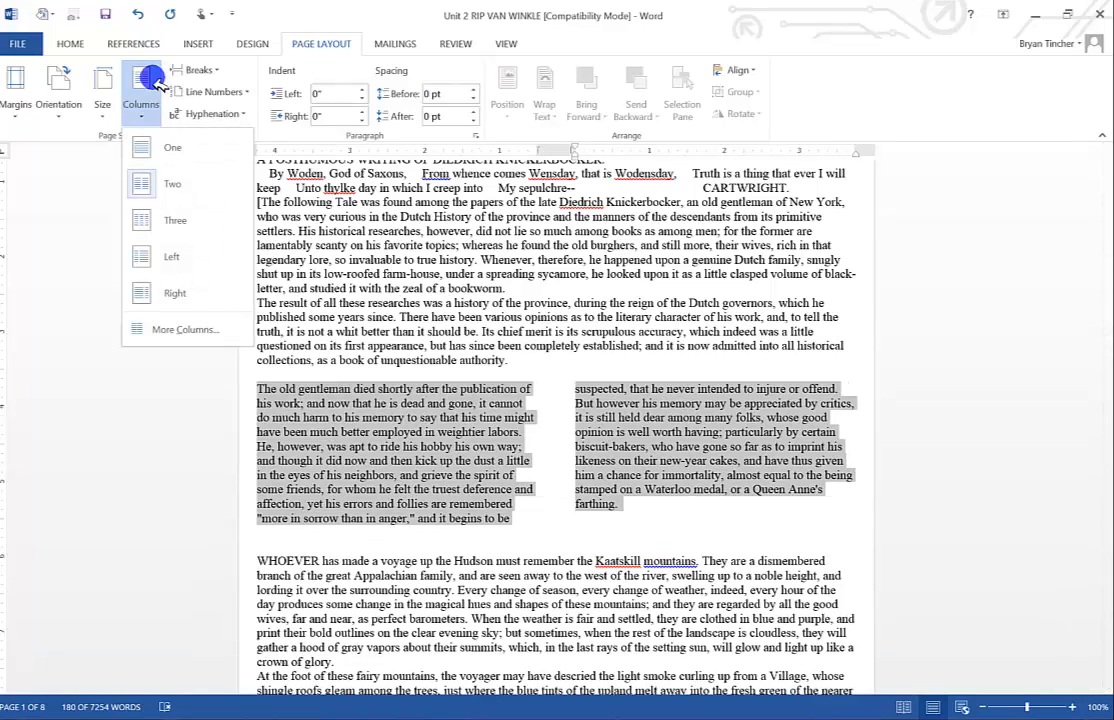
{"action": "left_click", "coordinate": [156, 225]}
{"action": "left_click", "coordinate": [141, 87]}
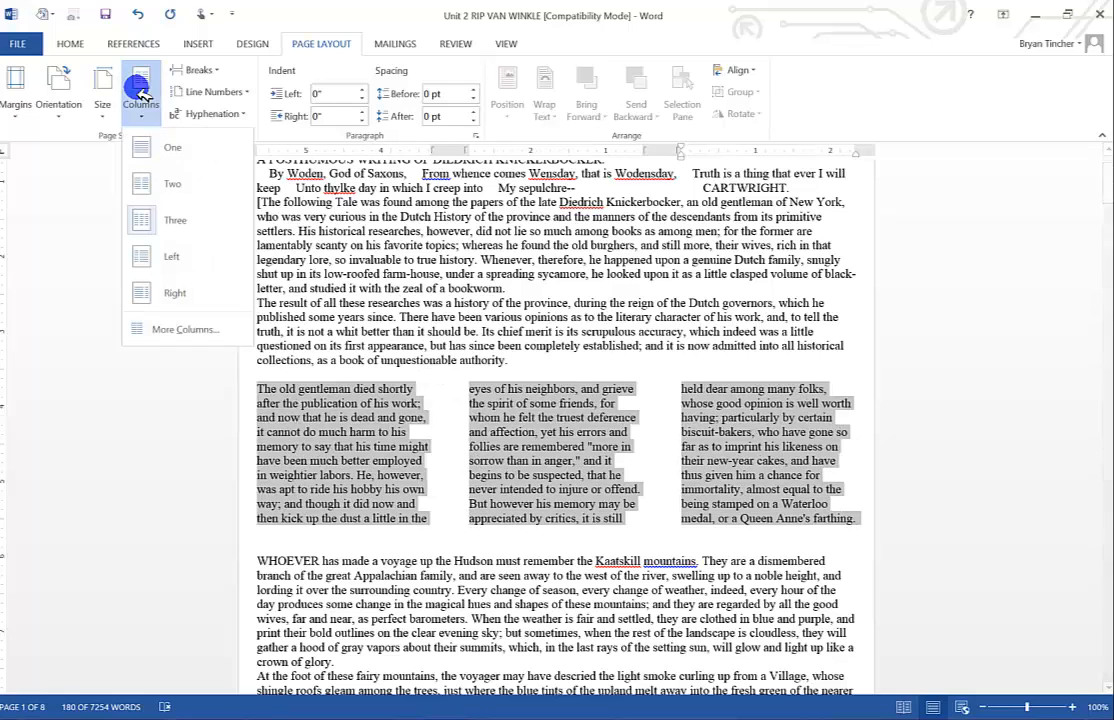
{"action": "left_click", "coordinate": [155, 297]}
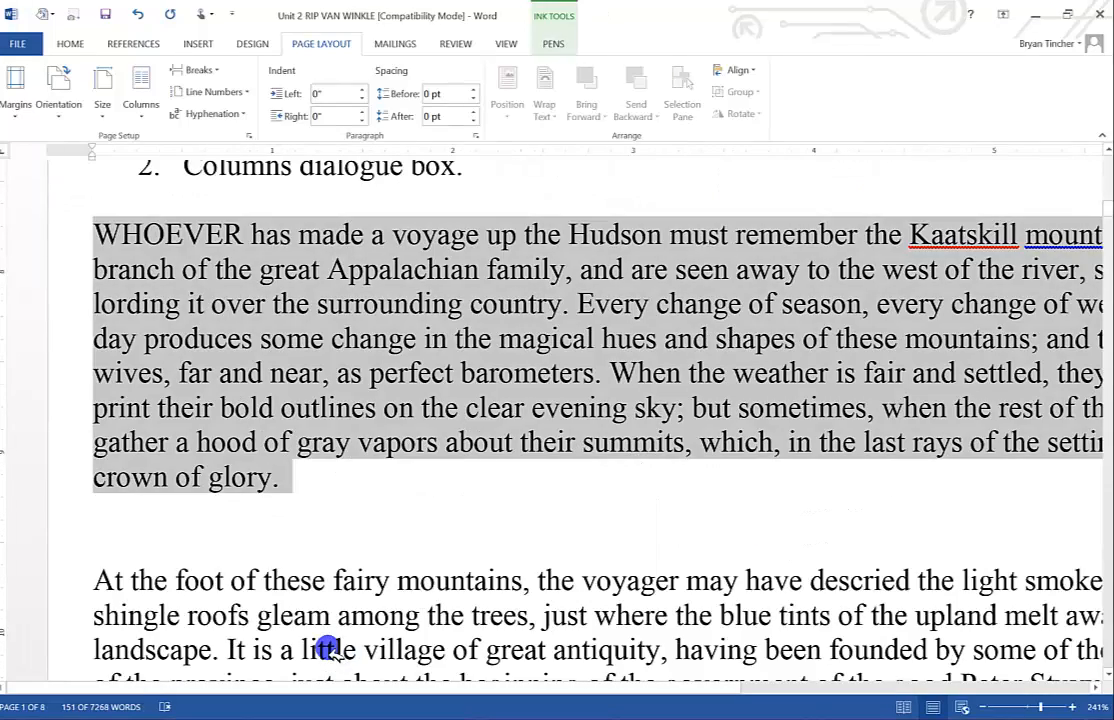
Switch to Document3, select the whole "WHOEVER has made a voyage" paragraph and lay it out in two columns.
{"action": "scroll", "coordinate": [330, 650], "scroll_direction": "up", "scroll_amount": 2}
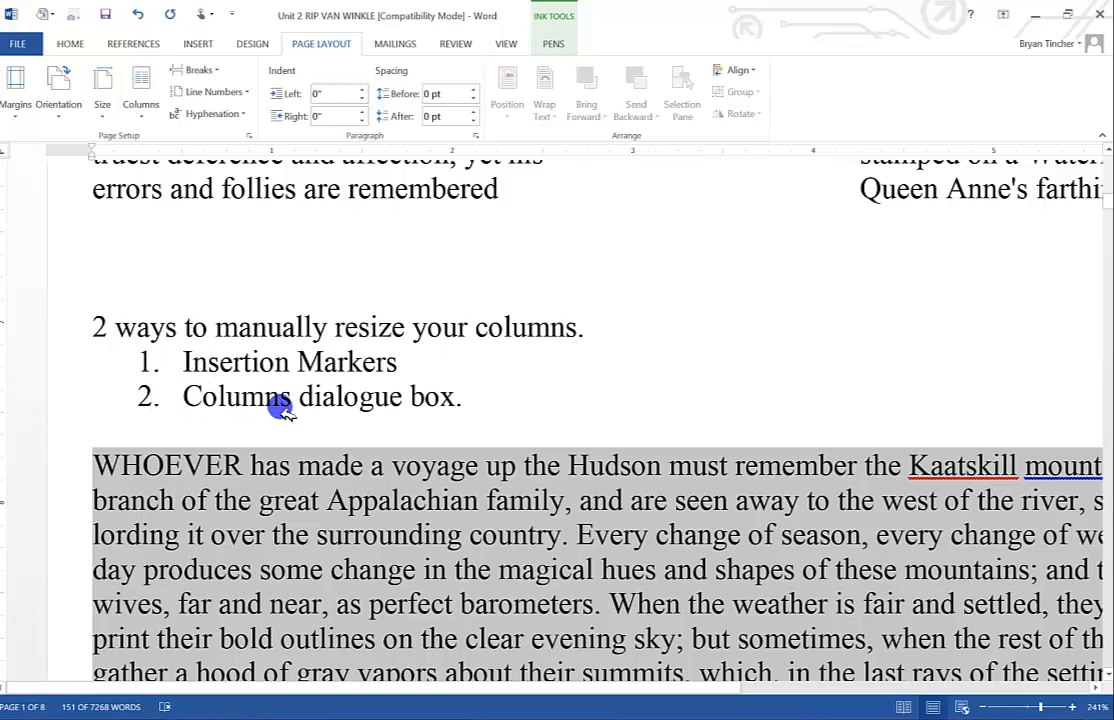
{"action": "mouse_move", "coordinate": [400, 712]}
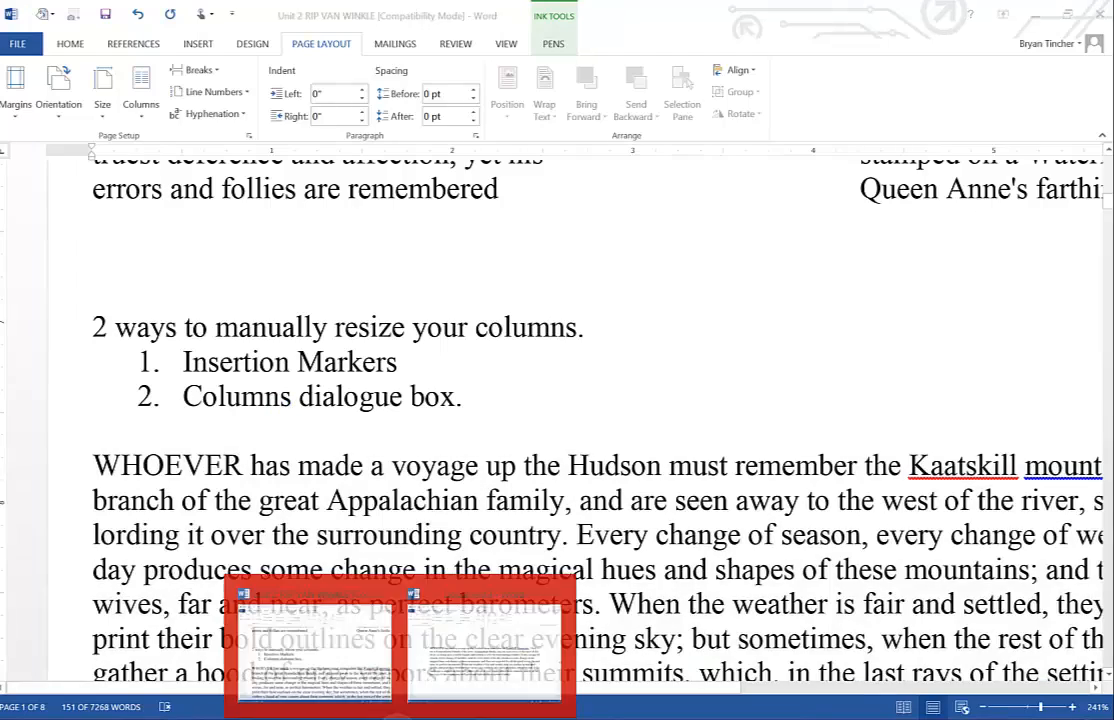
{"action": "left_click", "coordinate": [507, 658]}
{"action": "left_click_drag", "start_coordinate": [745, 509], "coordinate": [137, 318]}
{"action": "left_click", "coordinate": [140, 95]}
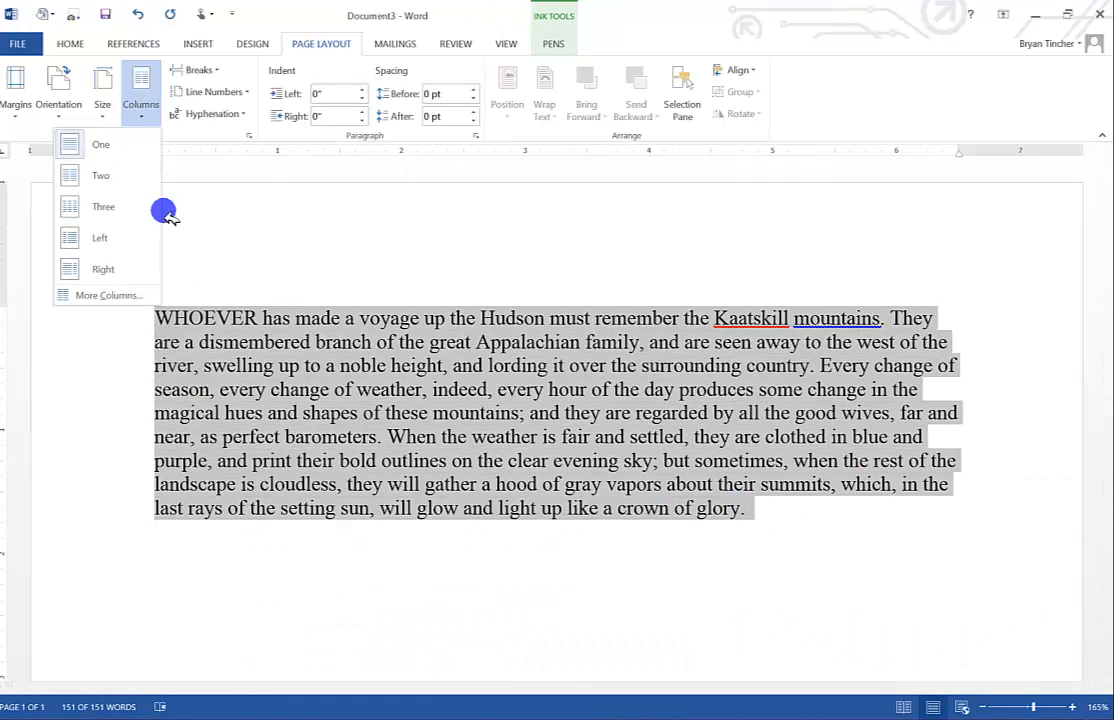
{"action": "left_click", "coordinate": [110, 175]}
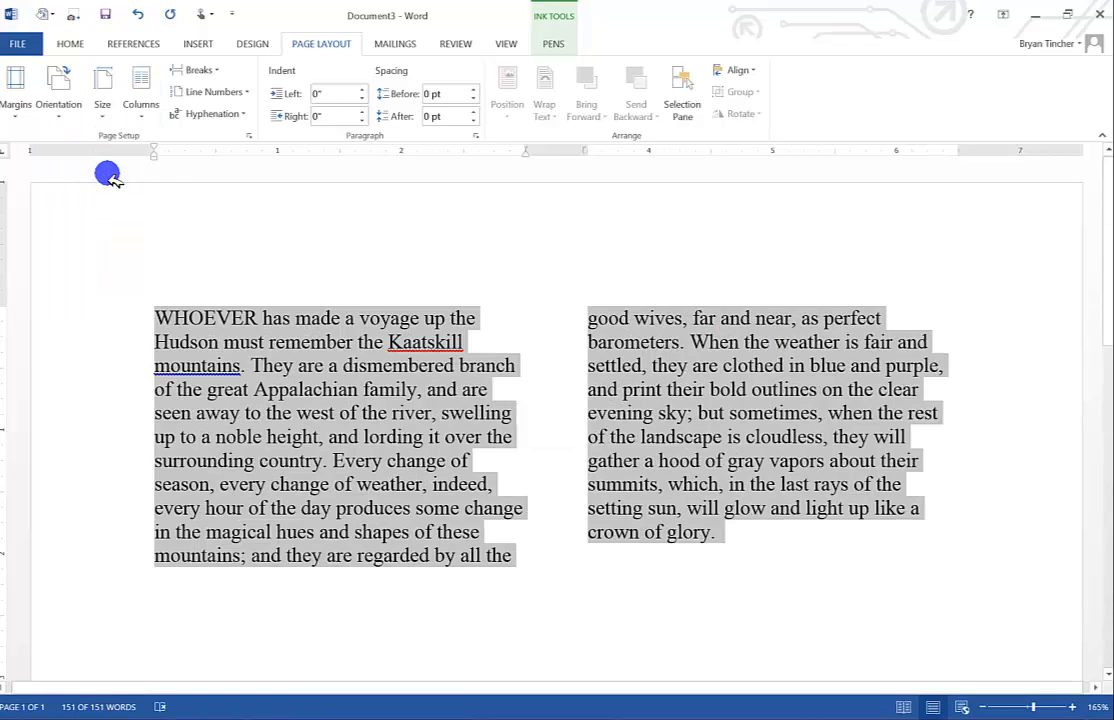
Turn off equal column width for the selected two-column paragraph and apply the setting.
{"action": "left_click", "coordinate": [140, 100]}
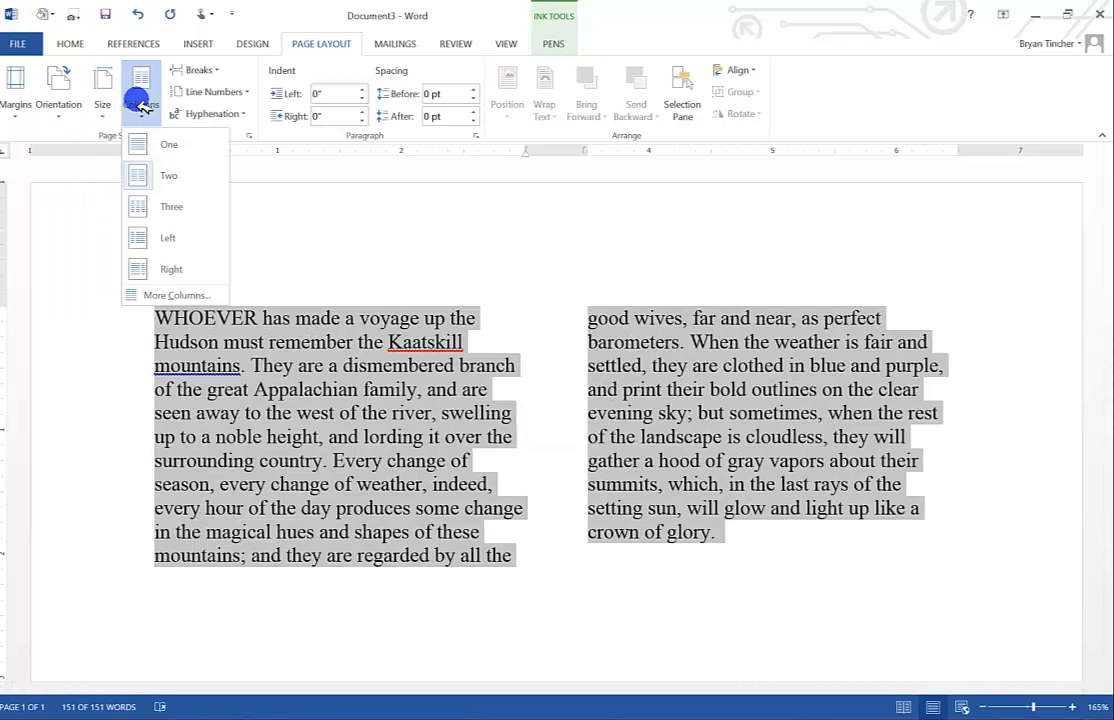
{"action": "left_click", "coordinate": [176, 295]}
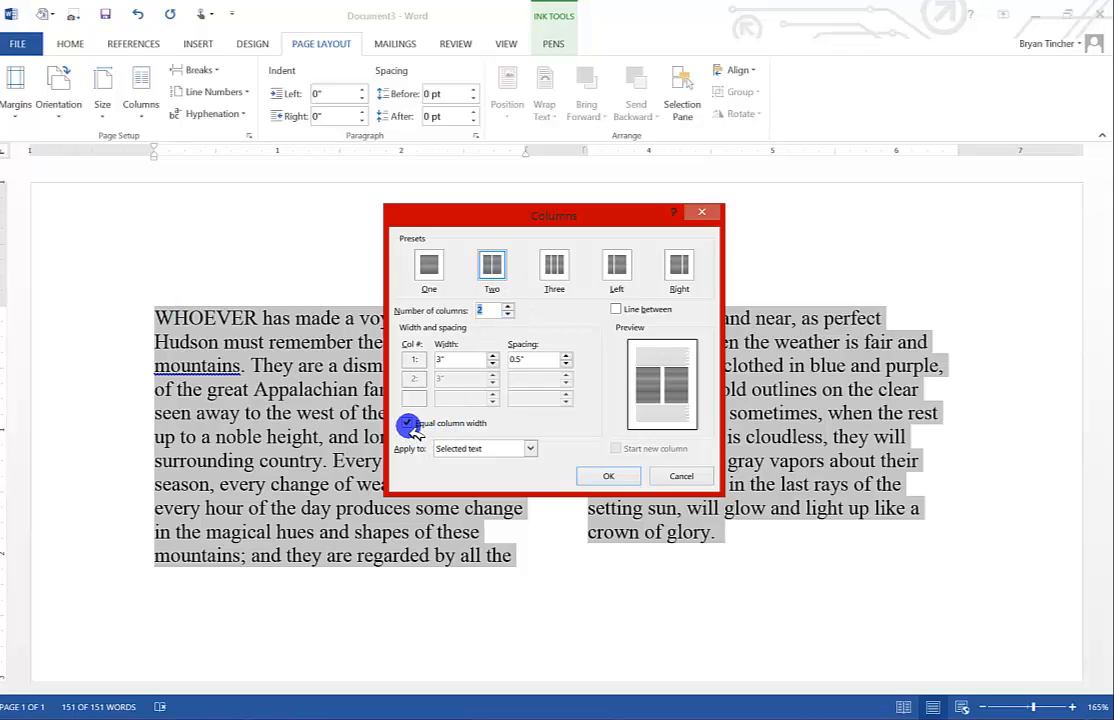
{"action": "left_click", "coordinate": [409, 424]}
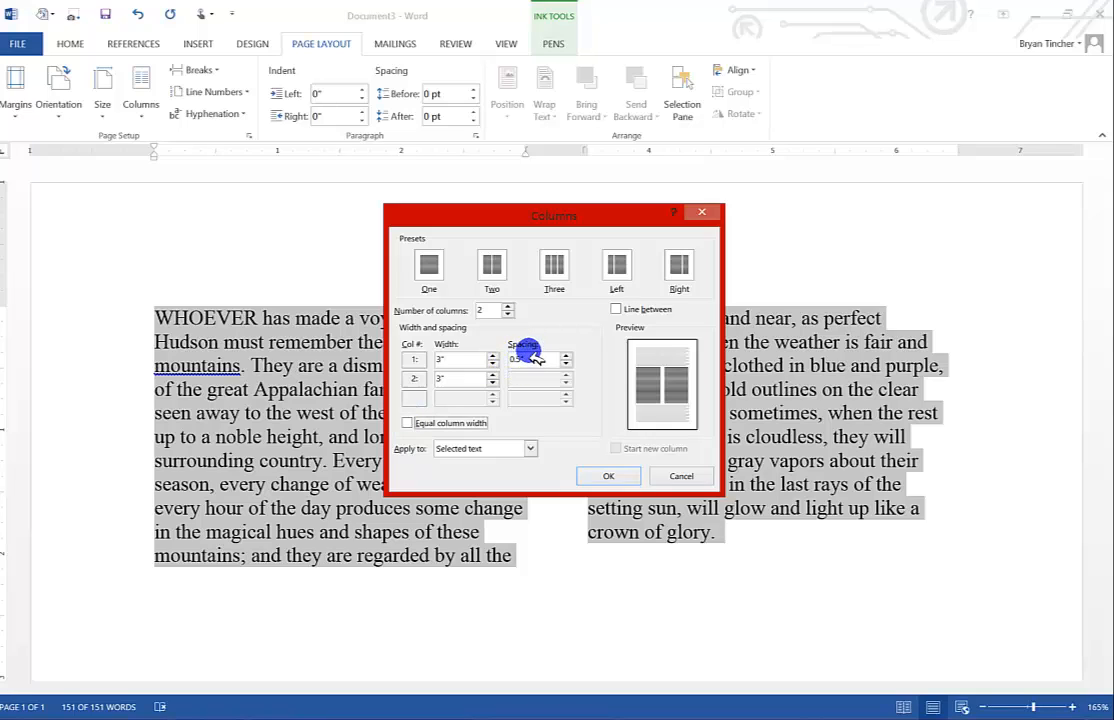
{"action": "left_click", "coordinate": [662, 379]}
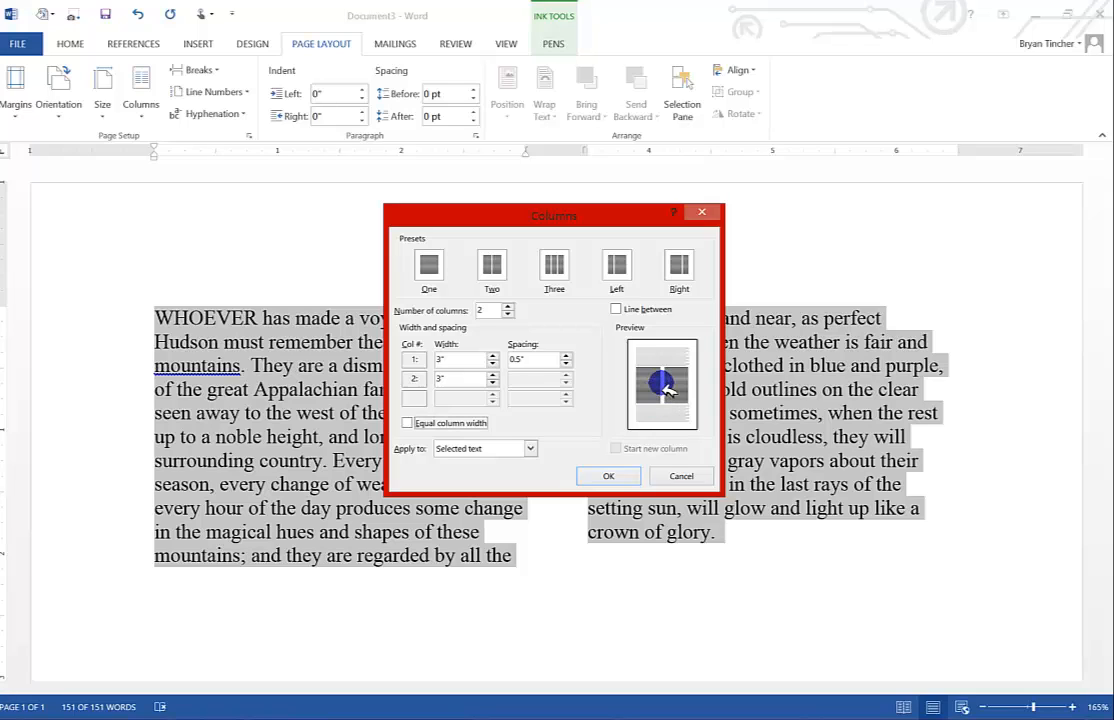
{"action": "left_click", "coordinate": [608, 476]}
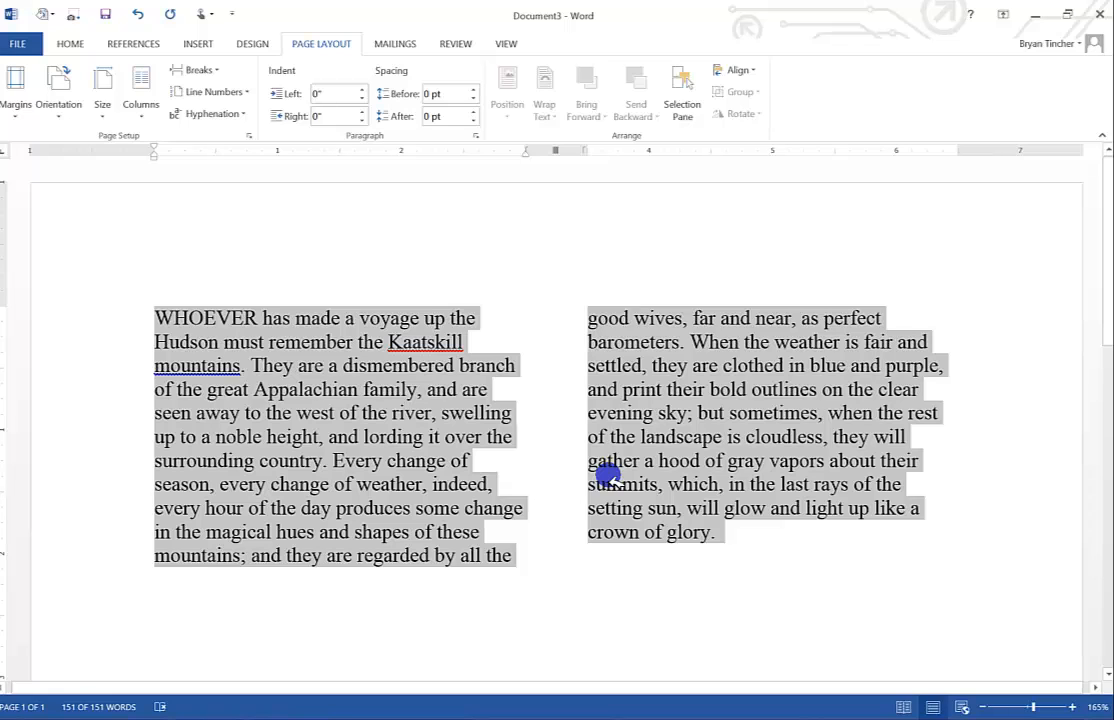
Give the paragraph a right indent of about 0.44" and manually narrow the first column.
{"action": "left_click", "coordinate": [357, 413]}
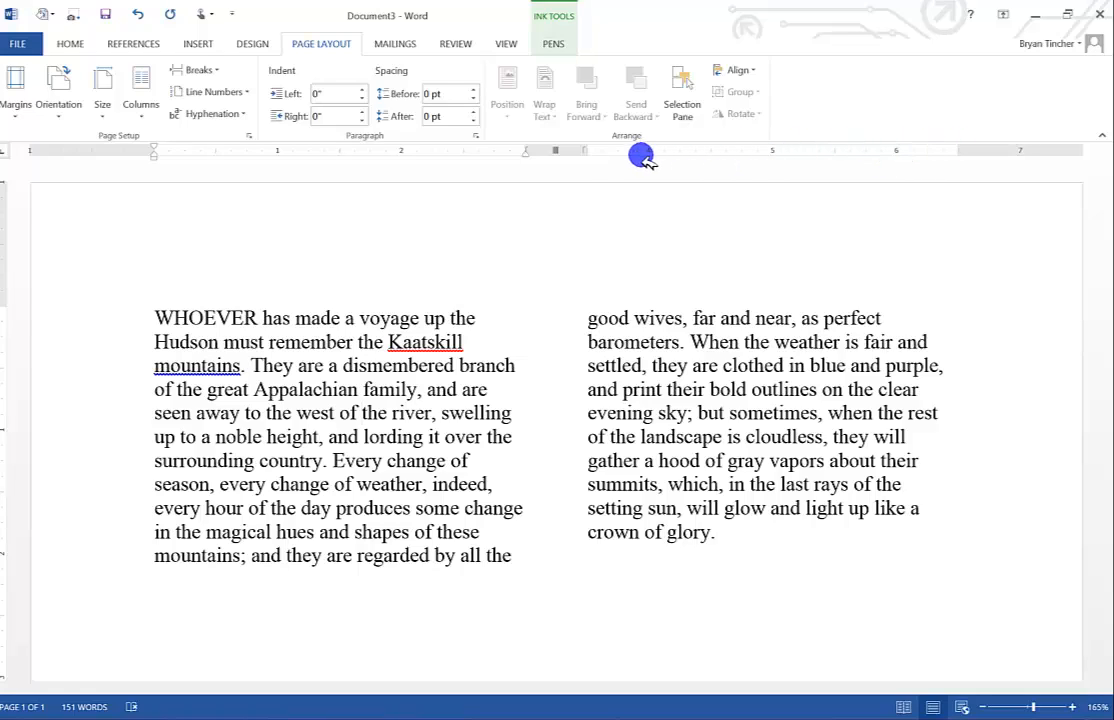
{"action": "left_click", "coordinate": [758, 363]}
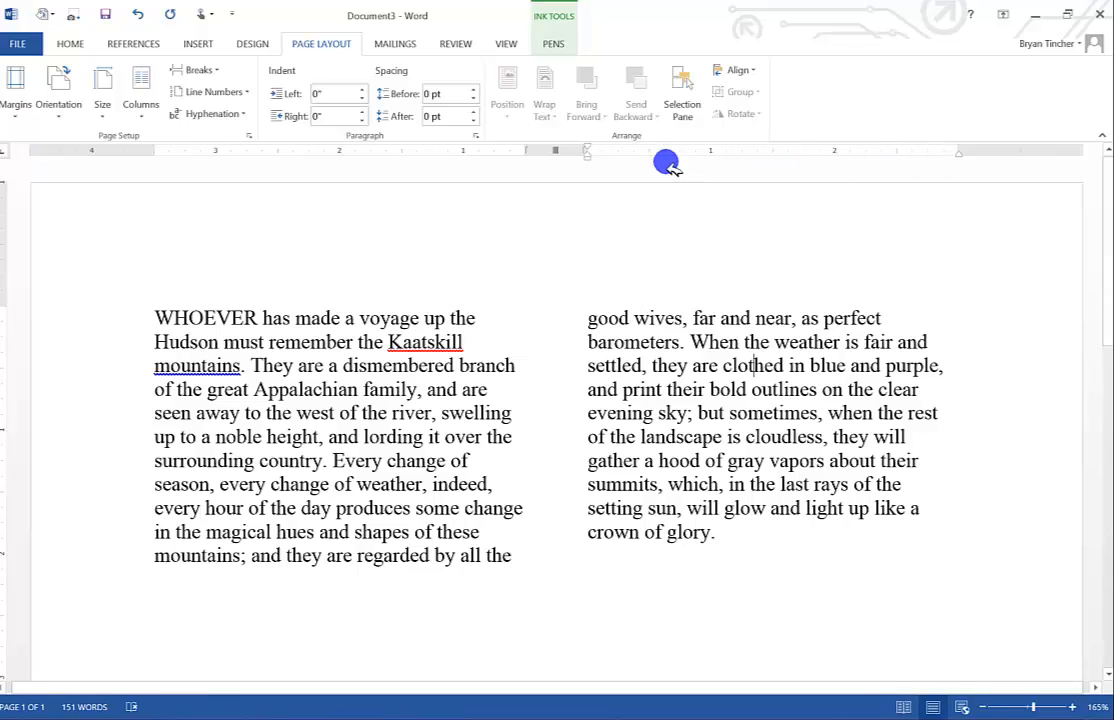
{"action": "left_click_drag", "start_coordinate": [978, 164], "coordinate": [905, 169]}
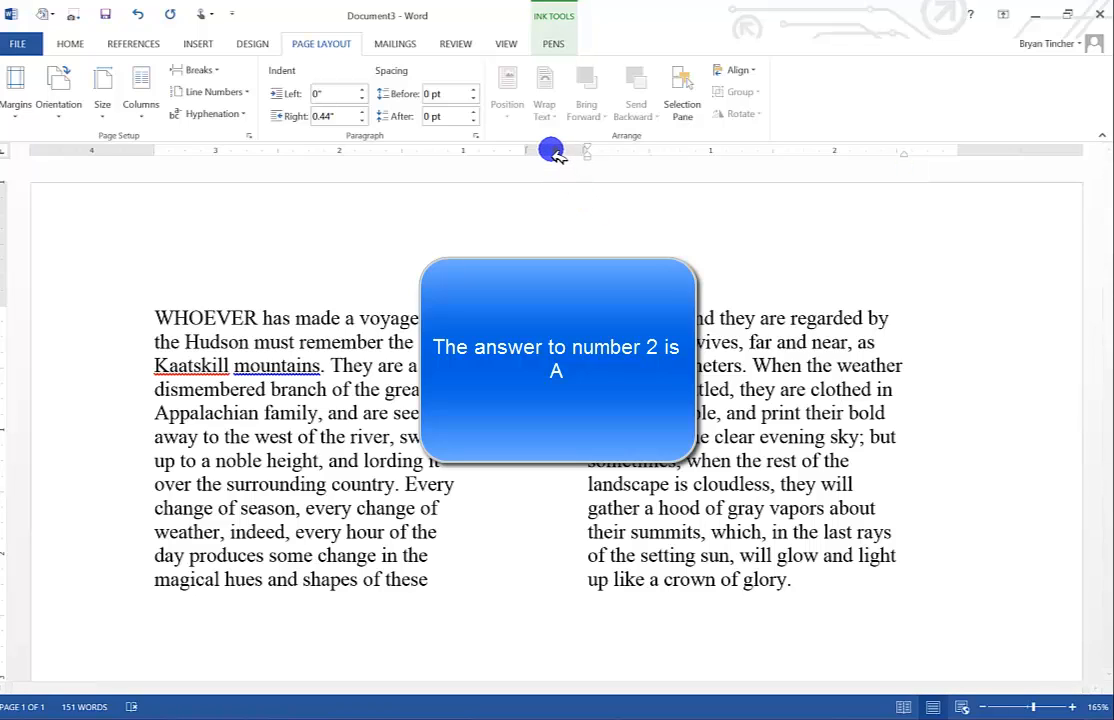
{"action": "mouse_move", "coordinate": [523, 150]}
{"action": "left_mouse_down"}
{"action": "mouse_move", "coordinate": [497, 152]}
{"action": "mouse_move", "coordinate": [540, 152]}
{"action": "mouse_move", "coordinate": [392, 155]}
{"action": "left_mouse_up"}
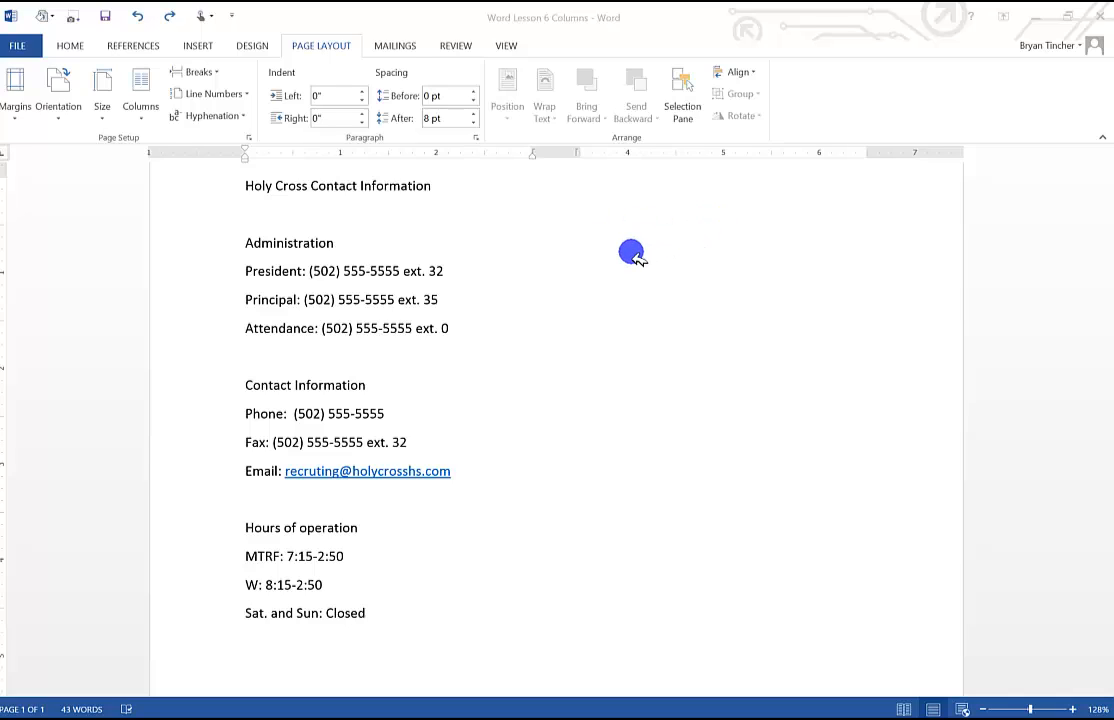
In the Word Lesson 6 Columns document, apply two columns, insert a column break above "Hours of operation" and add an empty line there.
{"action": "left_click", "coordinate": [141, 92]}
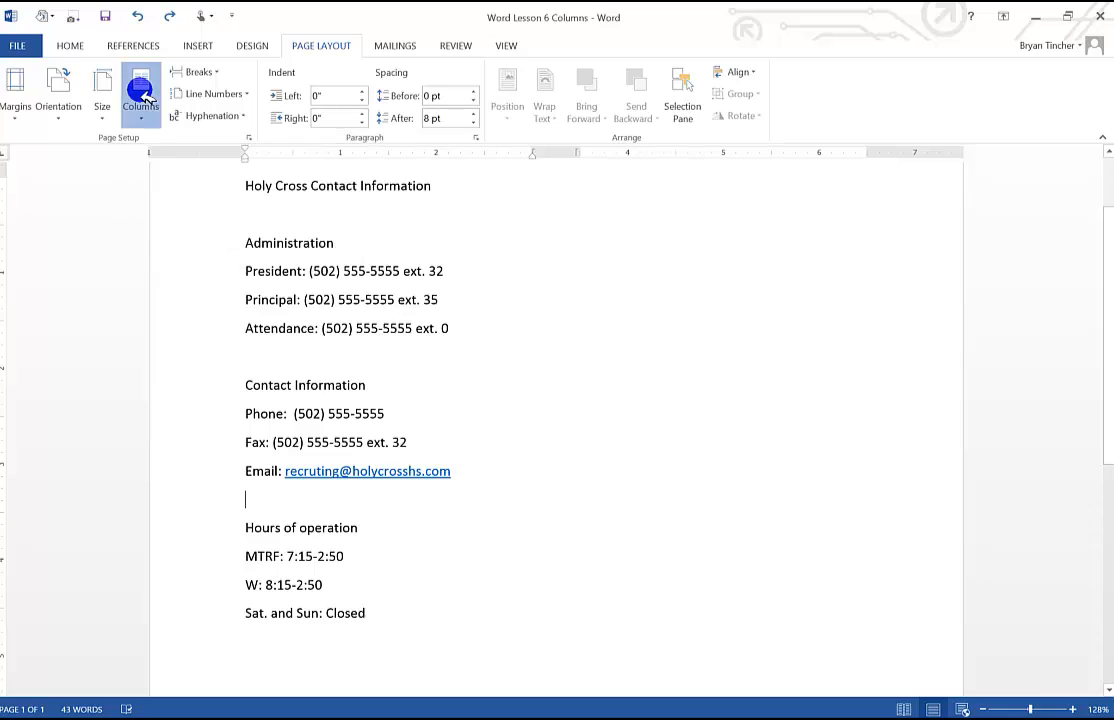
{"action": "left_click", "coordinate": [143, 108]}
{"action": "left_click", "coordinate": [145, 180]}
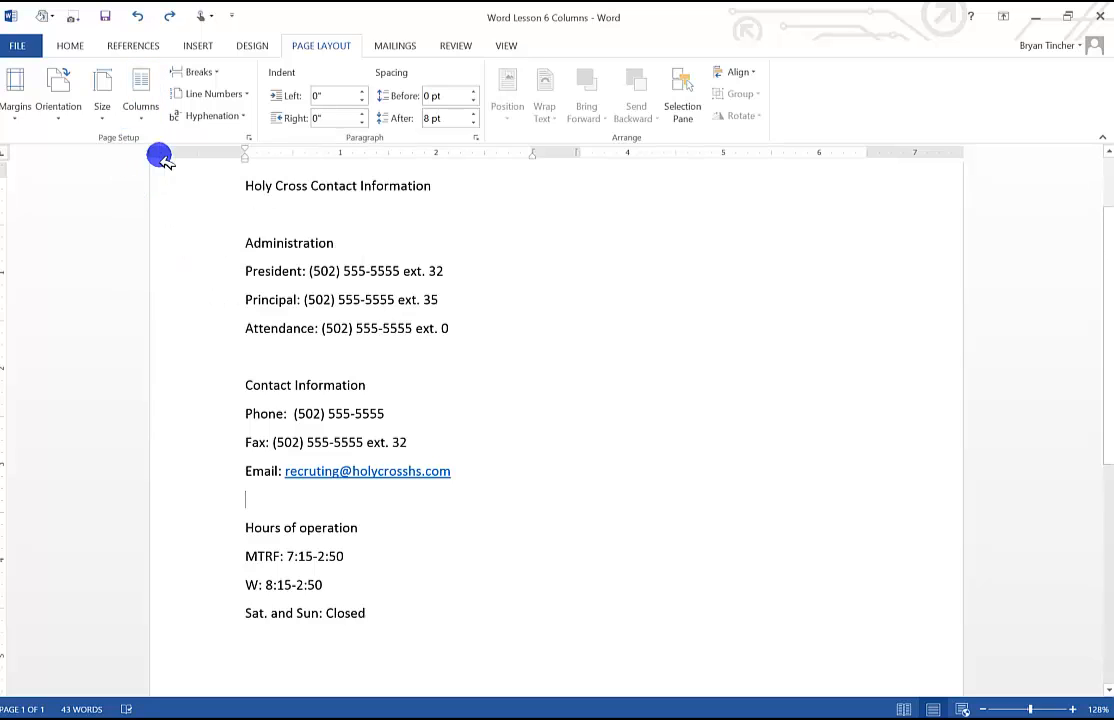
{"action": "left_click", "coordinate": [214, 75]}
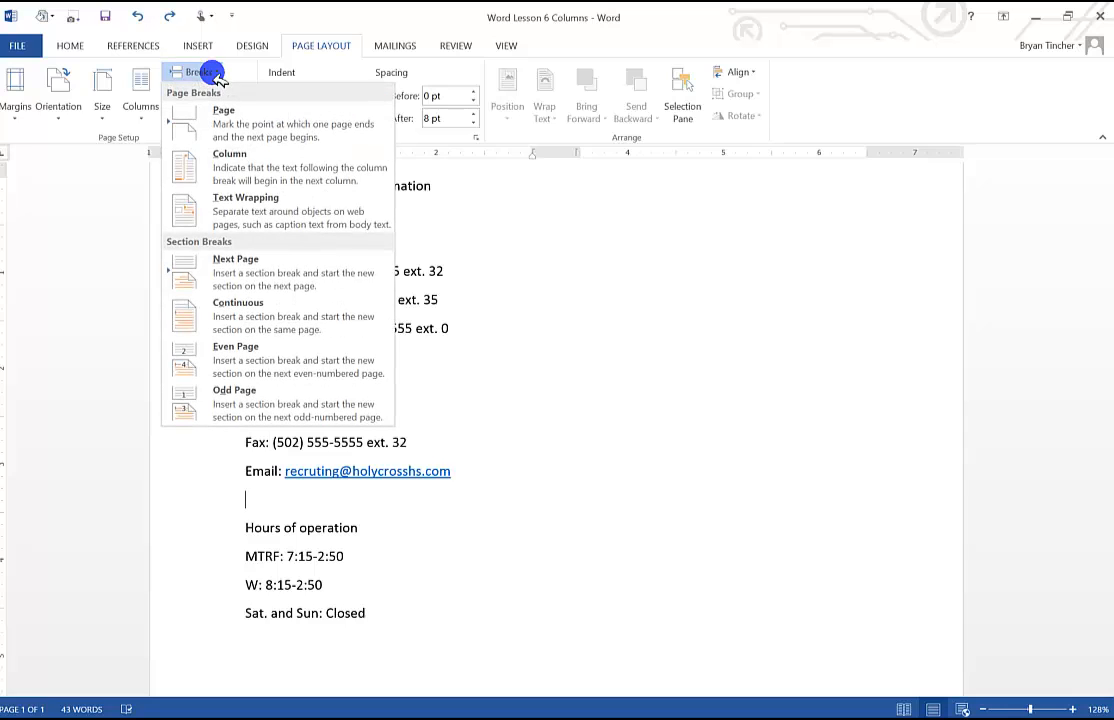
{"action": "left_click", "coordinate": [236, 171]}
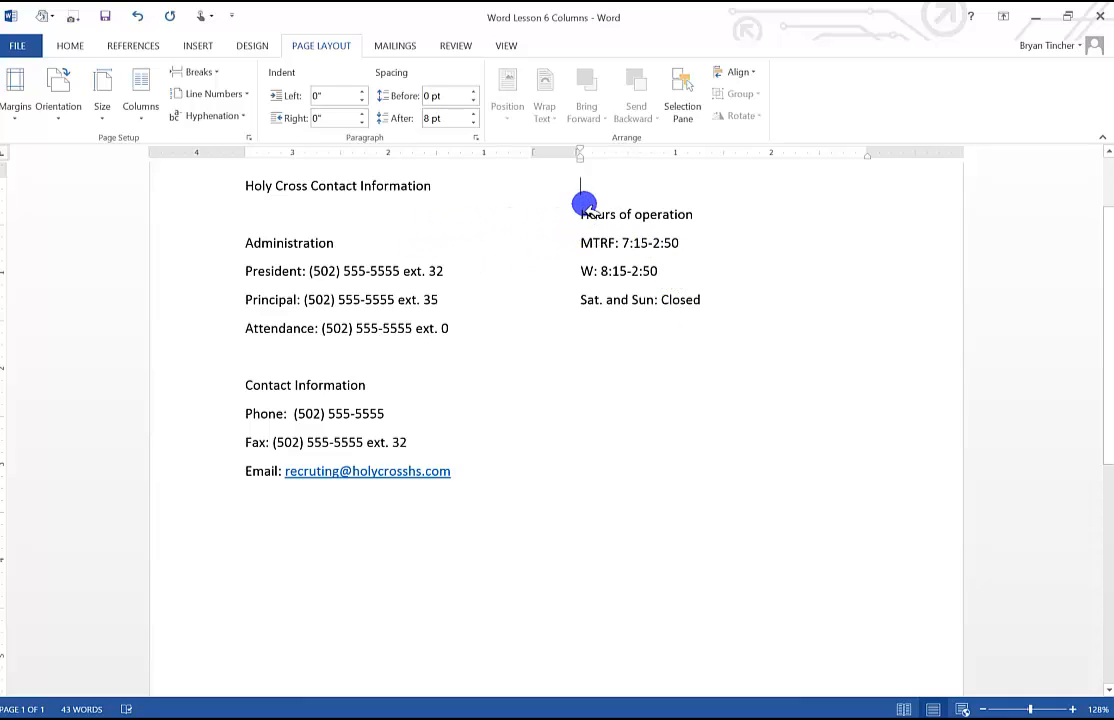
{"action": "key", "text": "Return"}
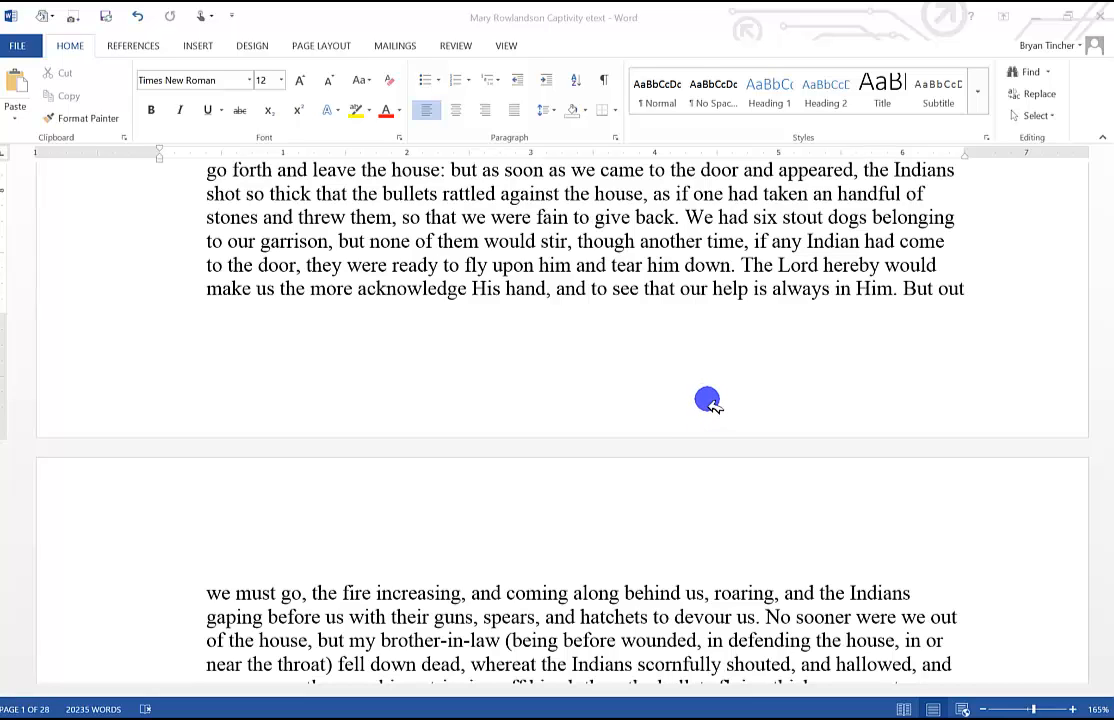
Open the page 2 header of the Mary Rowlandson Captivity etext document to view its design options and close it again.
{"action": "left_click", "coordinate": [387, 534]}
{"action": "double_click", "coordinate": [387, 534]}
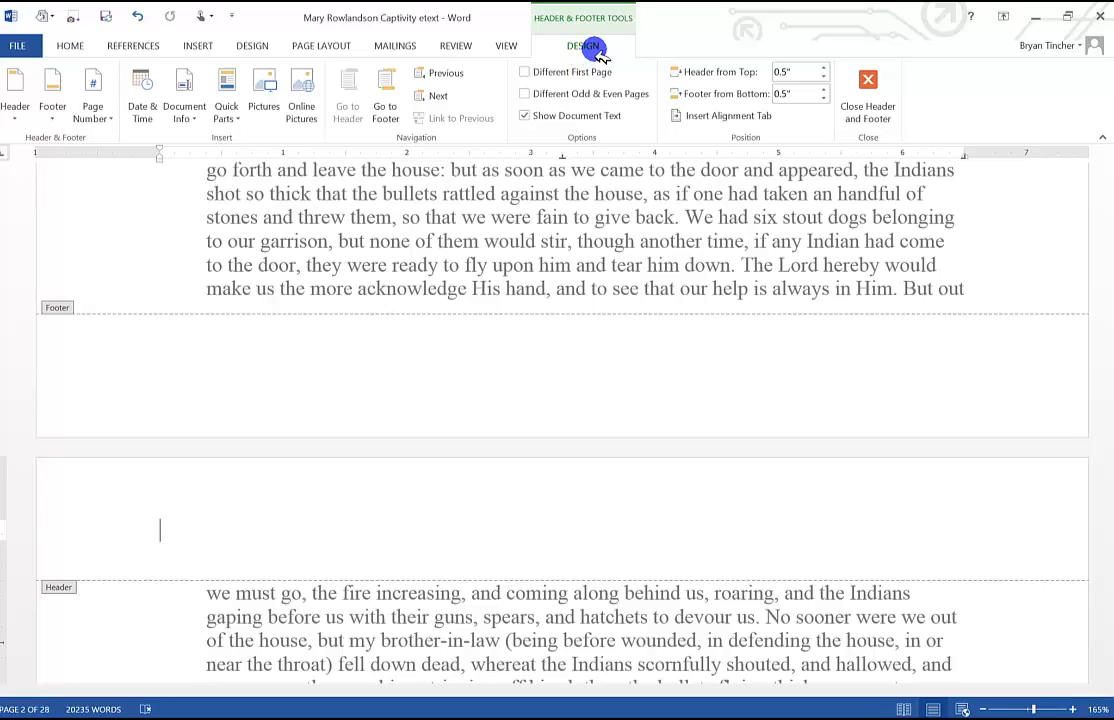
{"action": "left_click", "coordinate": [879, 93]}
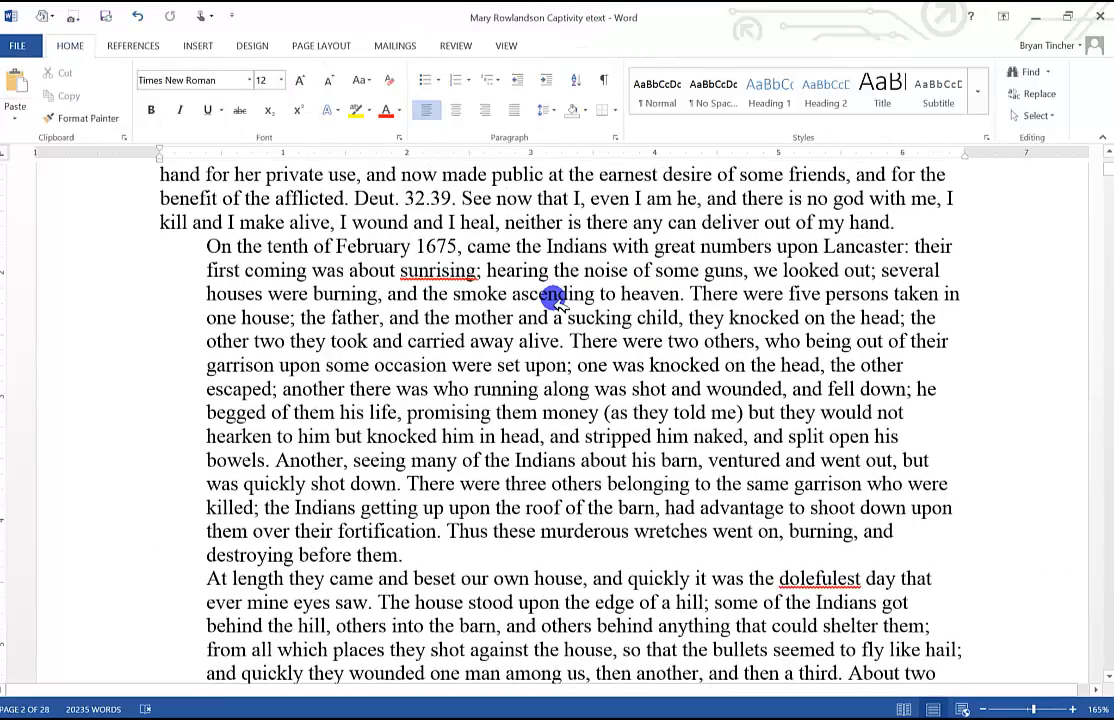
Copy "The Narrative of the Captivity and the Restoration of" from the subtitle on the first page.
{"action": "scroll", "coordinate": [553, 296], "scroll_direction": "up", "scroll_amount": 2}
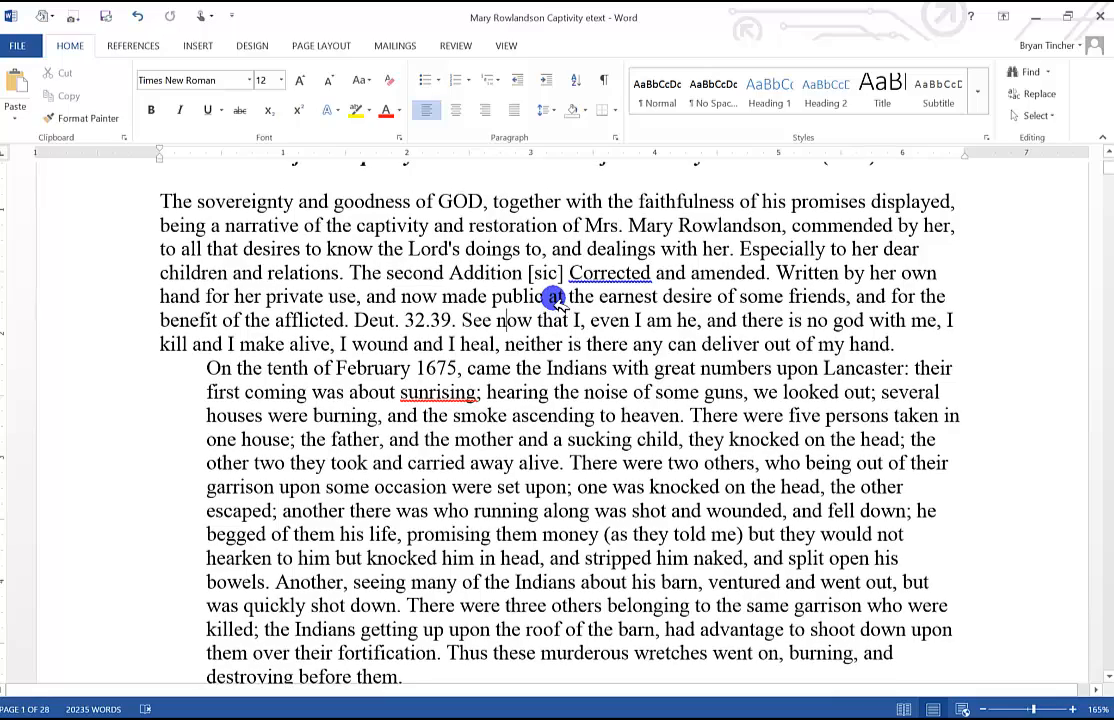
{"action": "key", "text": "ctrl+Home"}
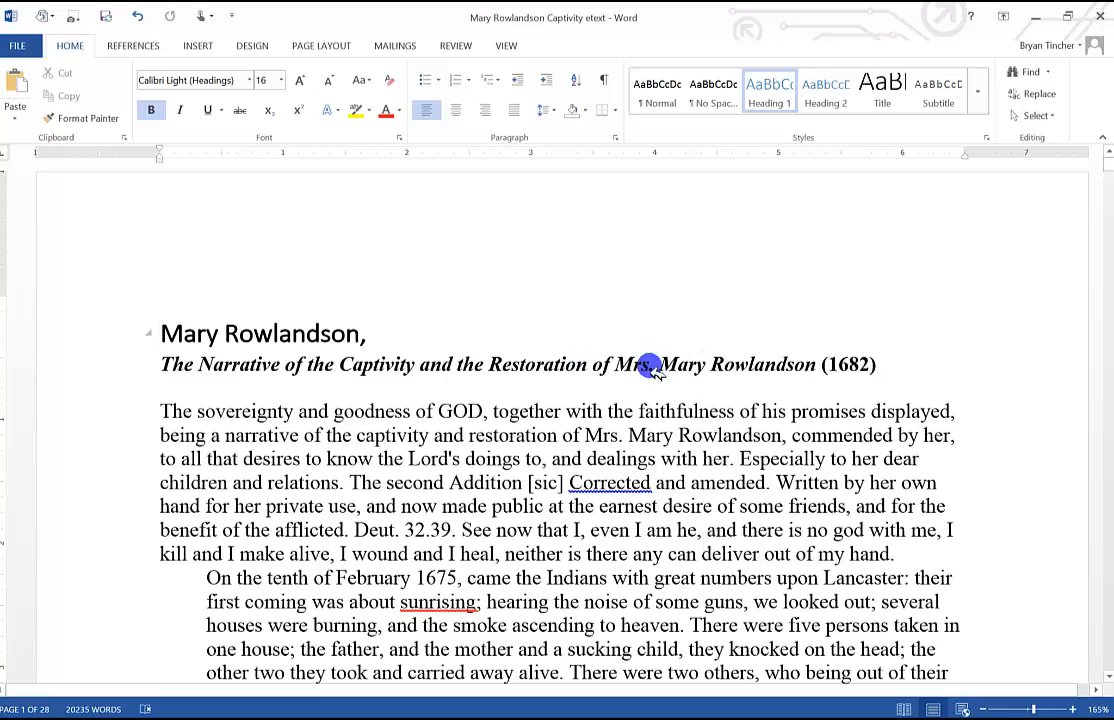
{"action": "left_click_drag", "start_coordinate": [612, 365], "coordinate": [184, 366]}
{"action": "key", "text": "ctrl+c"}
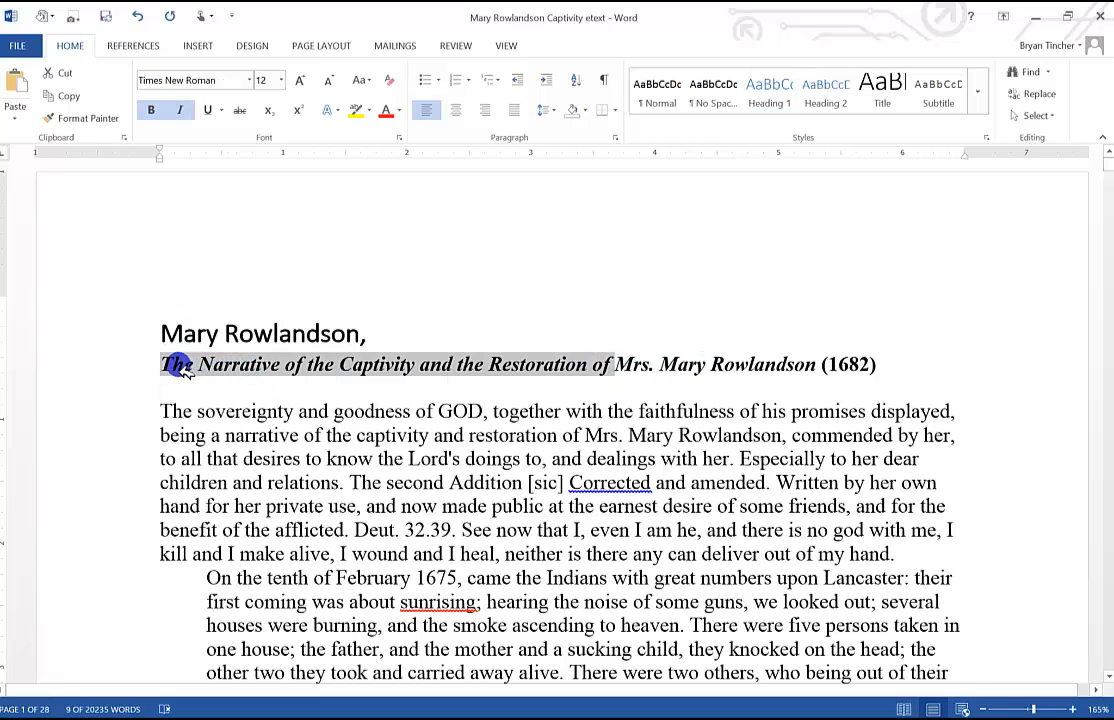
{"action": "left_click", "coordinate": [284, 236]}
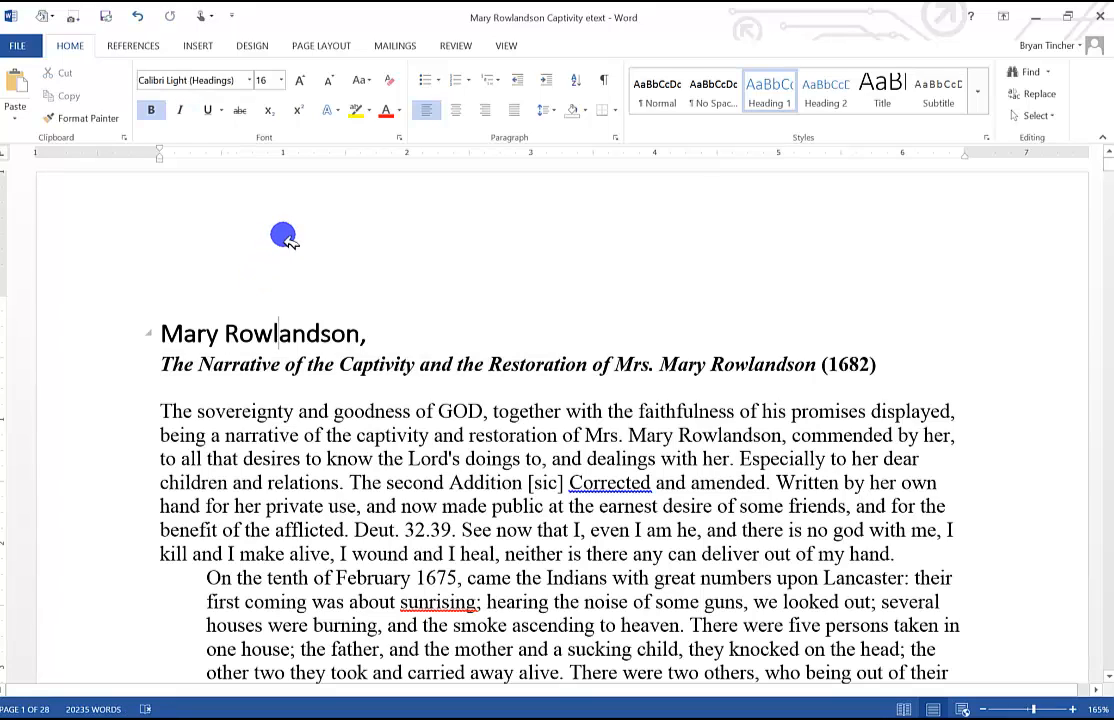
Fill the first page's header with "Mary Rowlandson" at the left and the copied title text at the centre.
{"action": "left_click", "coordinate": [197, 46]}
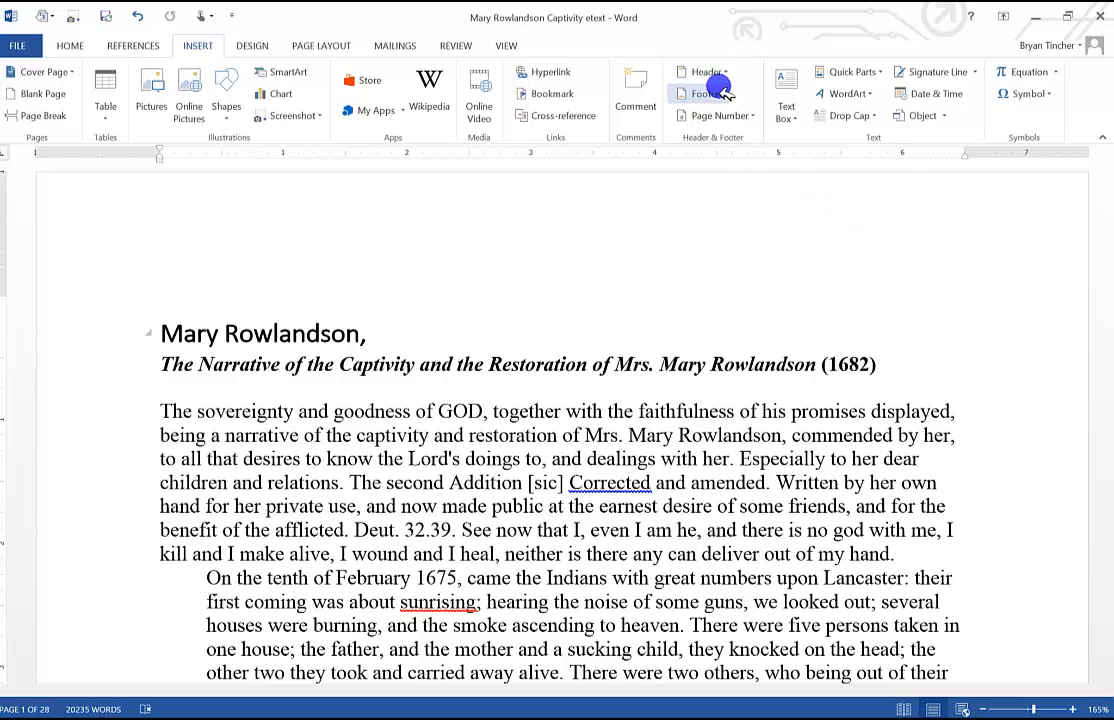
{"action": "double_click", "coordinate": [236, 228]}
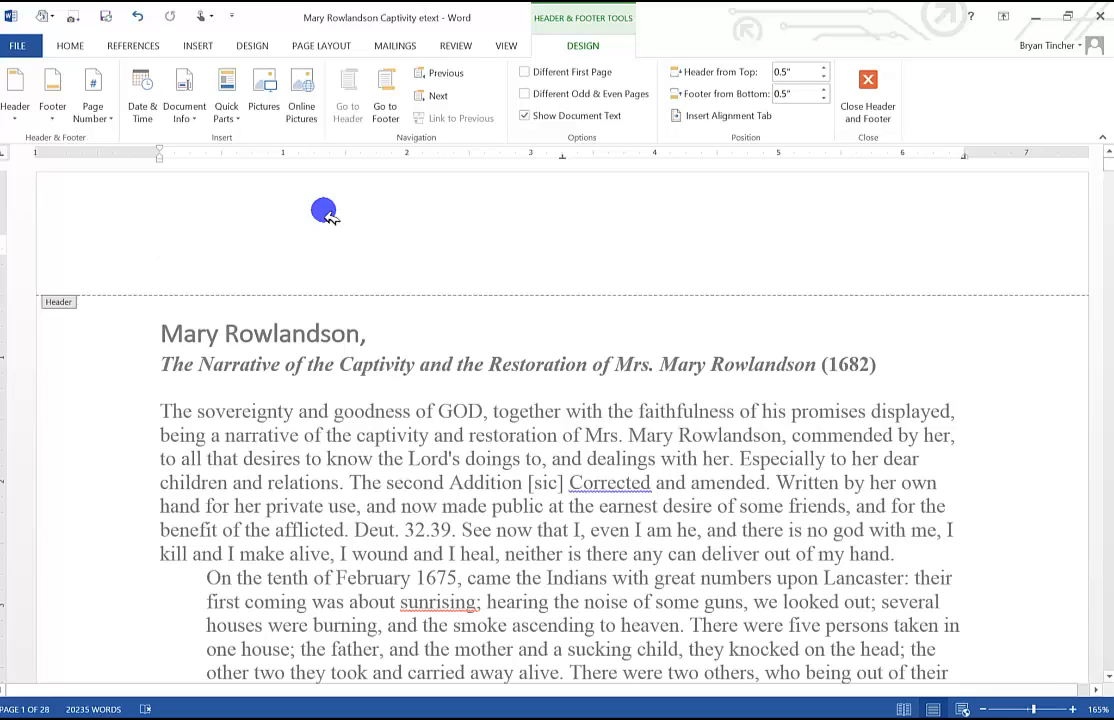
{"action": "type", "text": "Mary Rowlandson"}
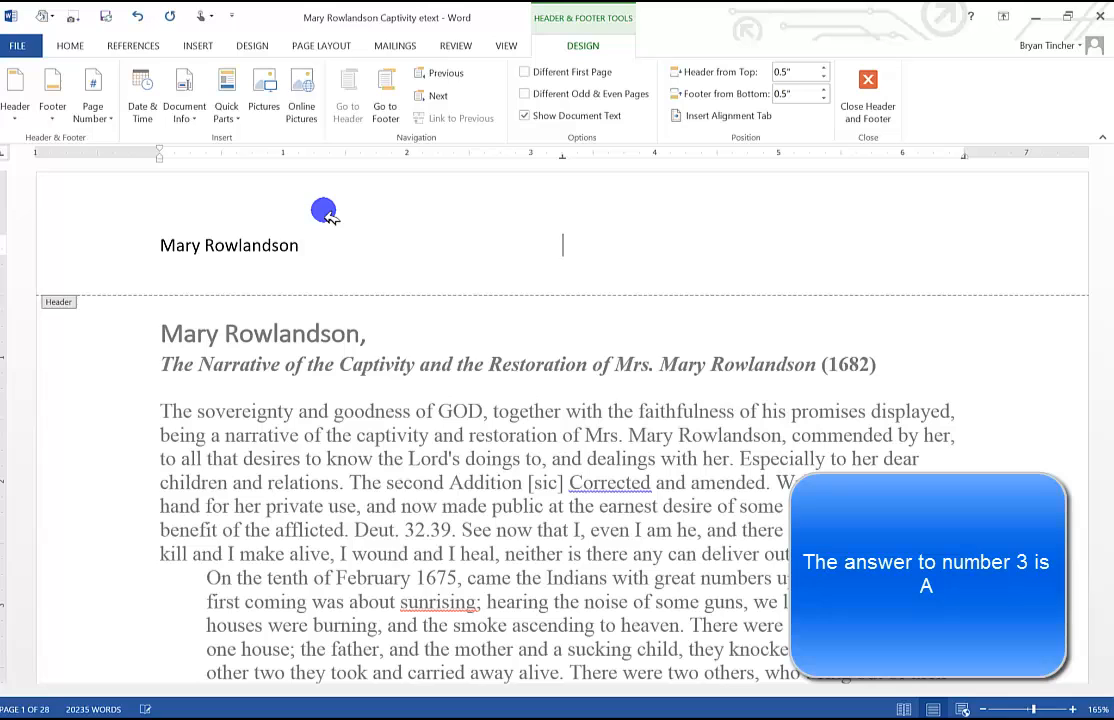
{"action": "key", "text": "ctrl+v"}
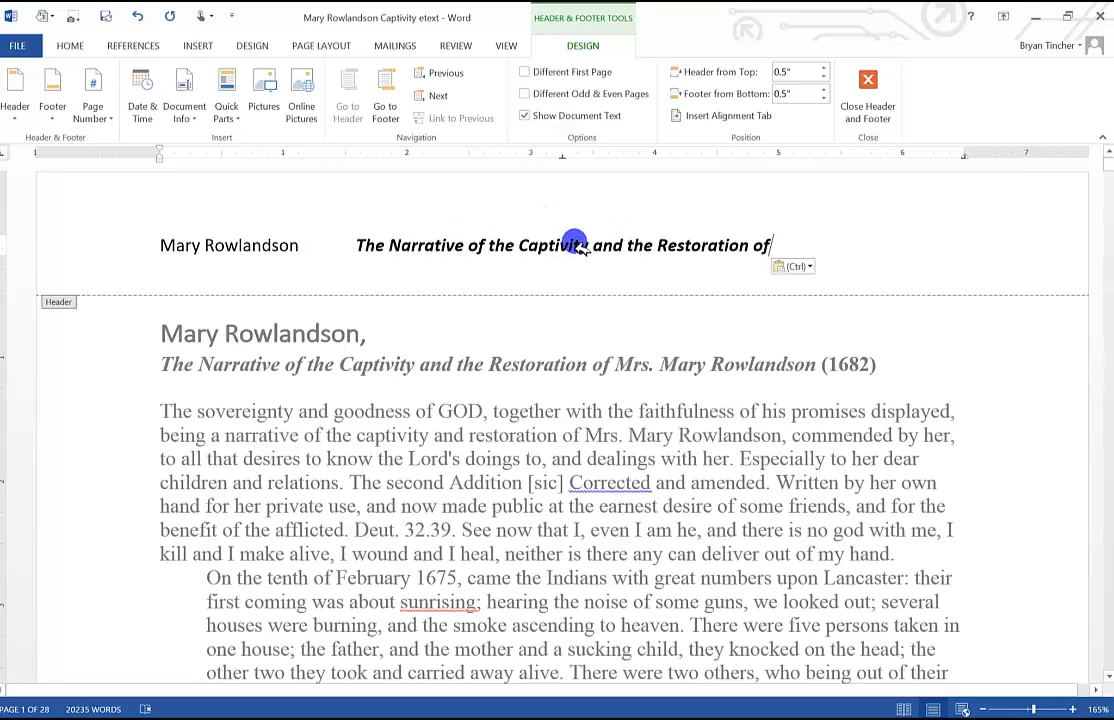
Add a Bold Numbers "Page X of Y" page number at the header's right-aligned position and close the header.
{"action": "key", "text": "Tab"}
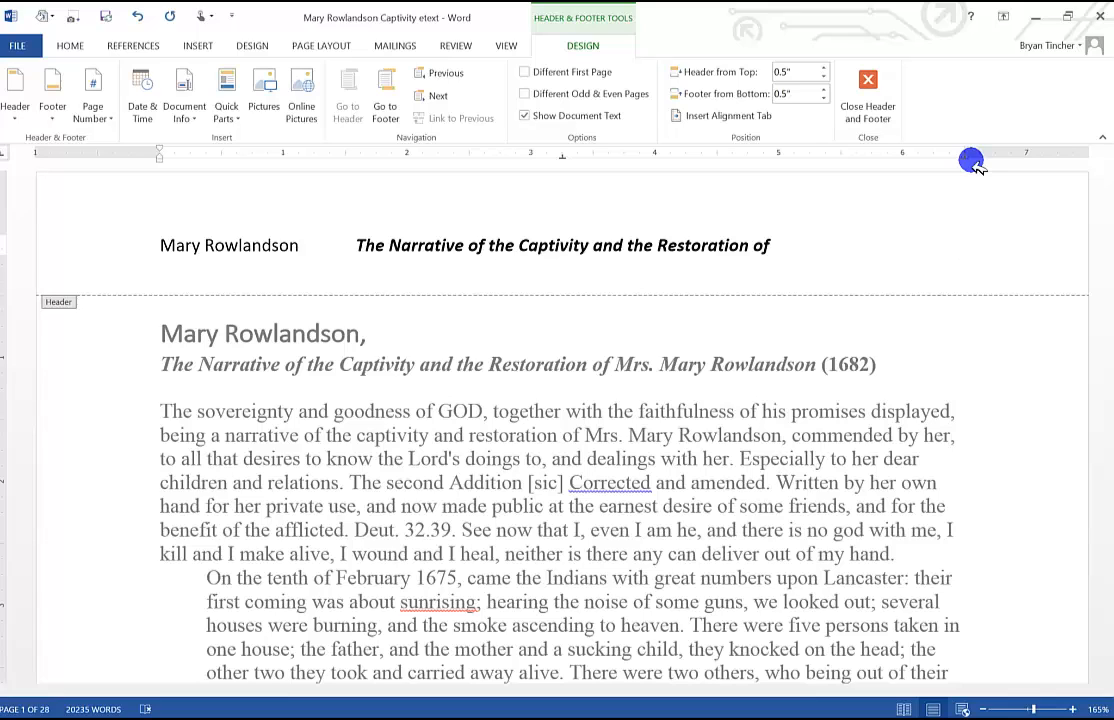
{"action": "left_click", "coordinate": [104, 119]}
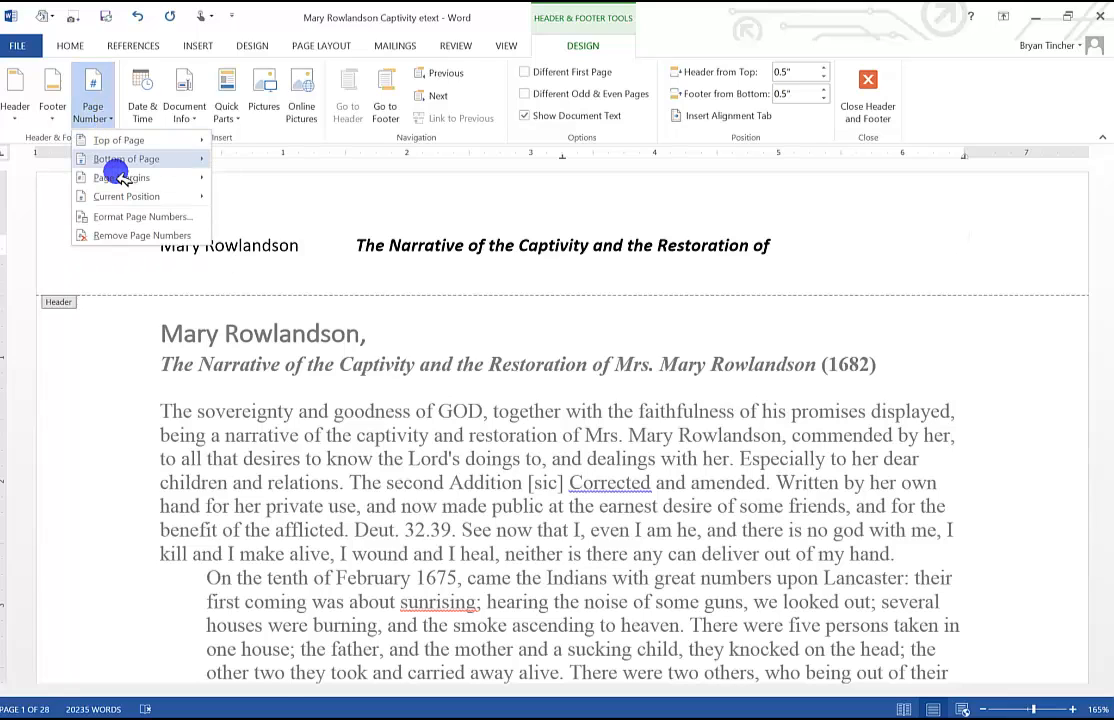
{"action": "mouse_move", "coordinate": [124, 198]}
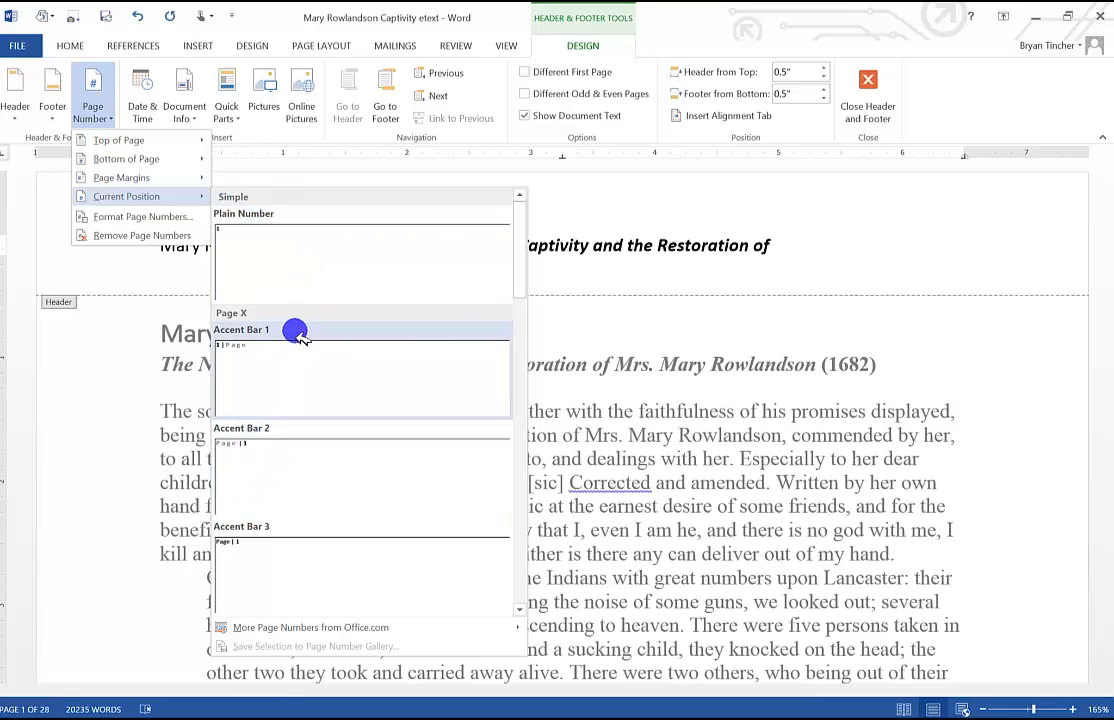
{"action": "scroll", "coordinate": [300, 340], "scroll_direction": "down", "scroll_amount": 3}
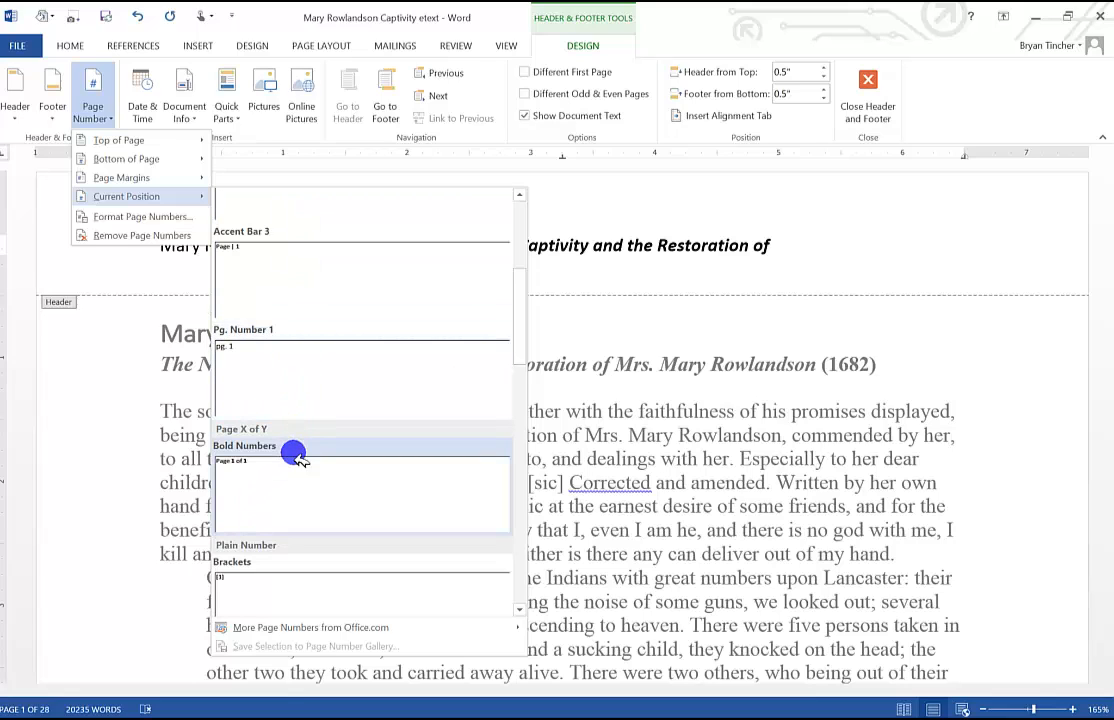
{"action": "left_click", "coordinate": [285, 485]}
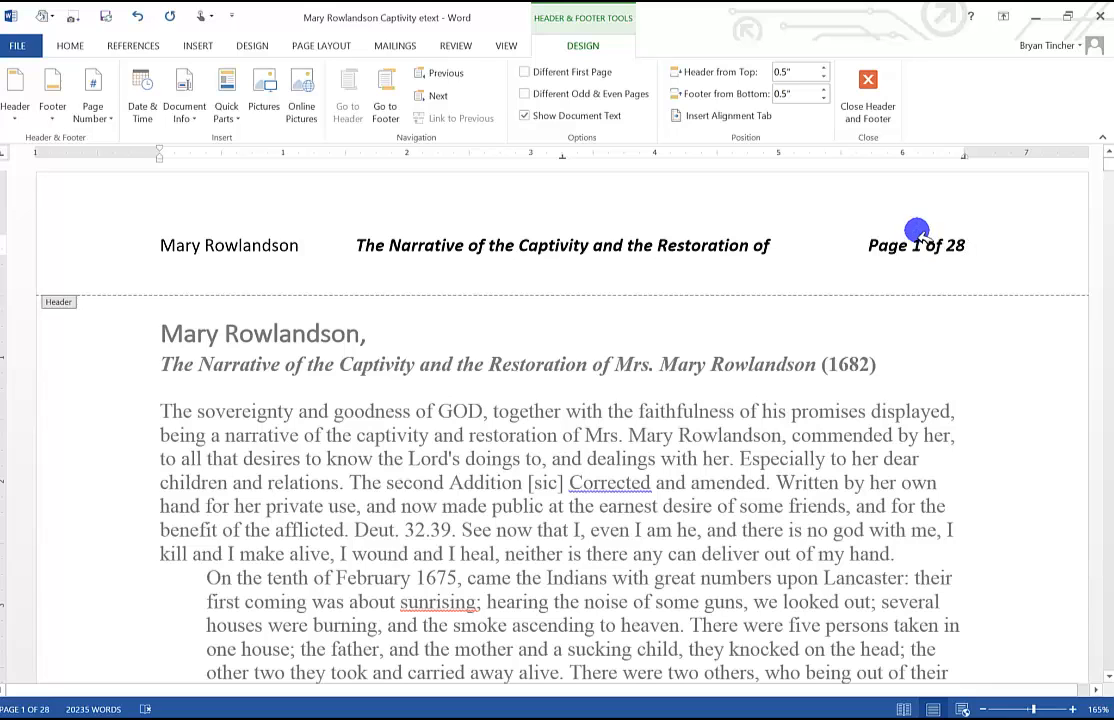
{"action": "left_click", "coordinate": [867, 92]}
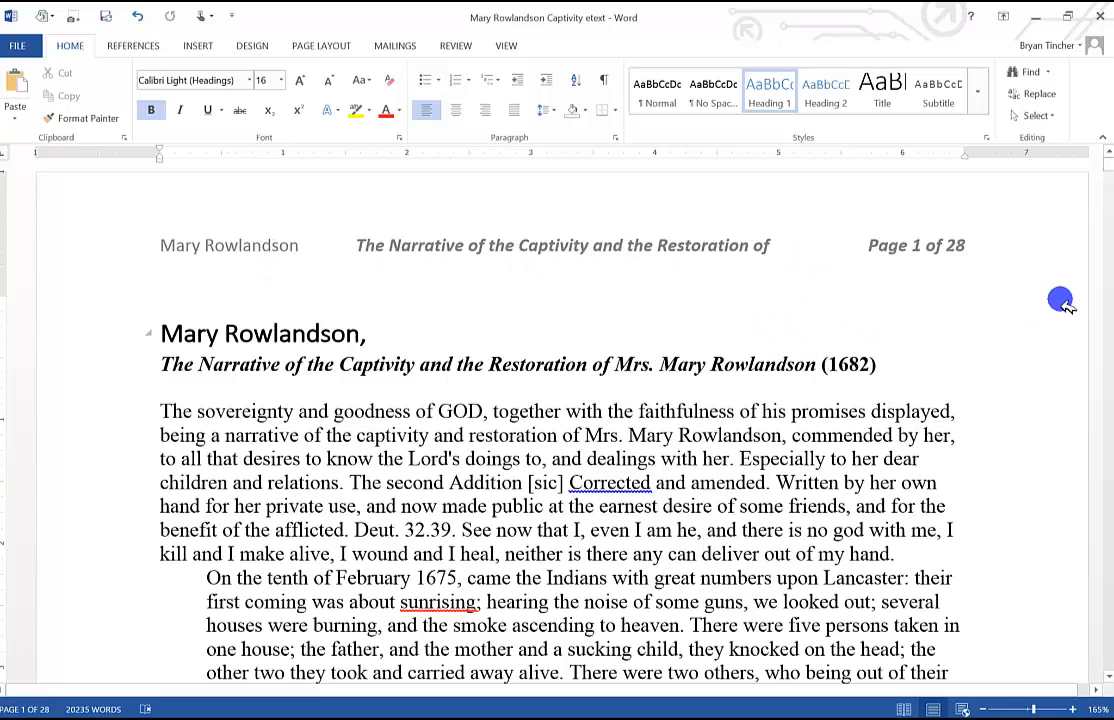
Page through the document to examine the header and its page numbering on the following pages.
{"action": "key", "text": "Page_Down"}
{"action": "key", "text": "Page_Down"}
{"action": "key", "text": "Page_Down"}
{"action": "key", "text": "Page_Down"}
{"action": "key", "text": "Page_Down"}
{"action": "key", "text": "Page_Down"}
{"action": "key", "text": "Page_Down"}
{"action": "key", "text": "Page_Down"}
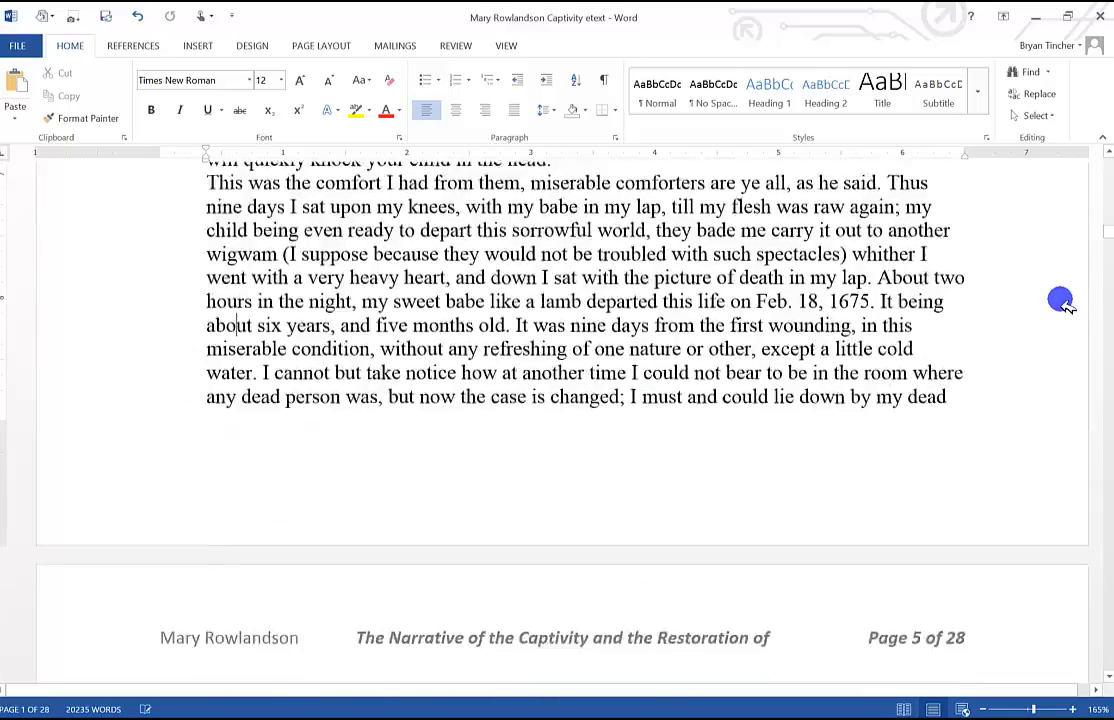
{"action": "key", "text": "Page_Down"}
{"action": "key", "text": "Page_Down"}
{"action": "key", "text": "Page_Down"}
{"action": "key", "text": "Page_Down"}
{"action": "key", "text": "Page_Down"}
{"action": "key", "text": "Page_Down"}
{"action": "key", "text": "Page_Down"}
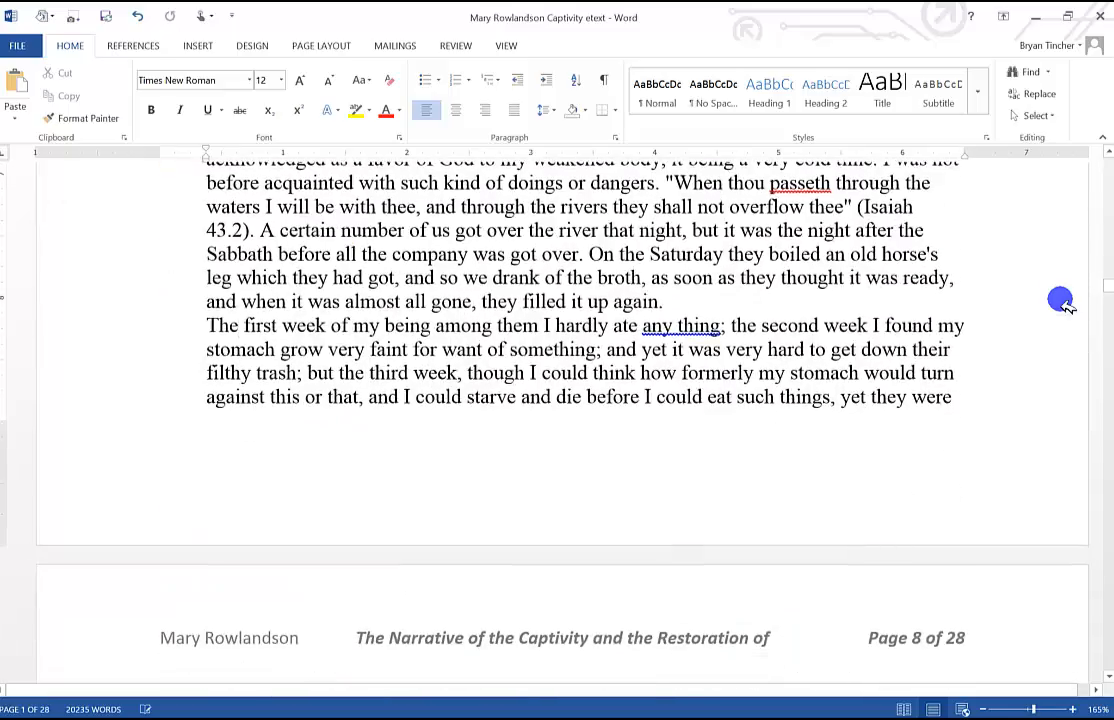
{"action": "scroll", "coordinate": [1062, 300], "scroll_direction": "down", "scroll_amount": 3}
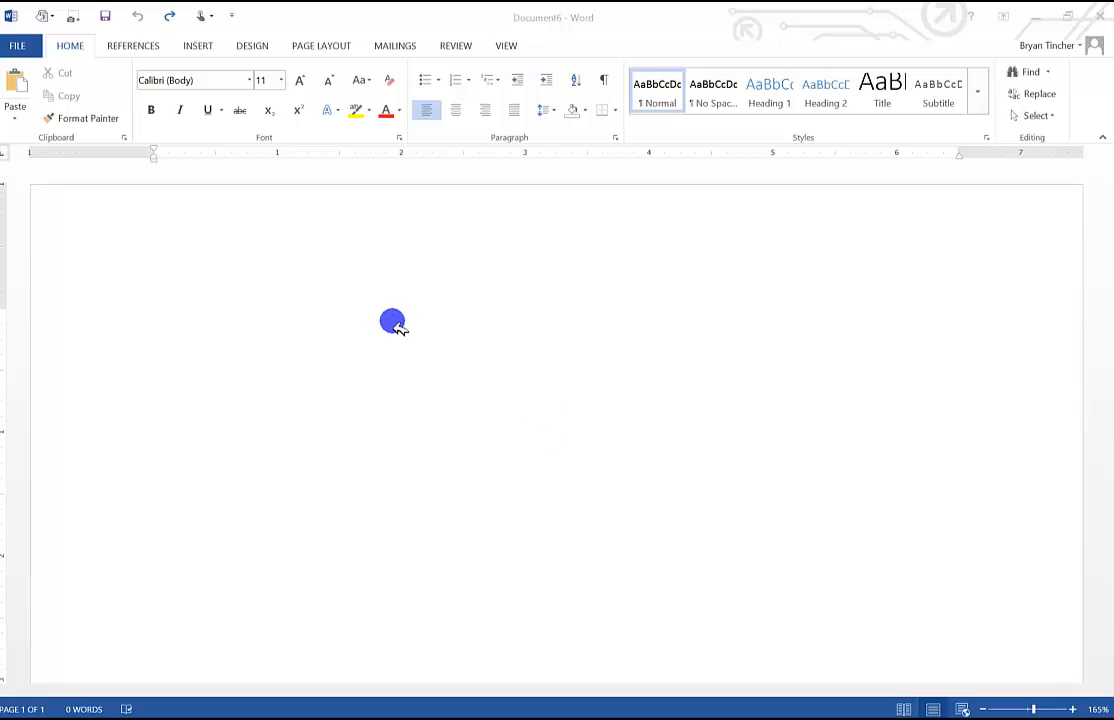
Insert the built-in Grid header with document title and date placeholders into the blank document.
{"action": "left_click", "coordinate": [199, 52]}
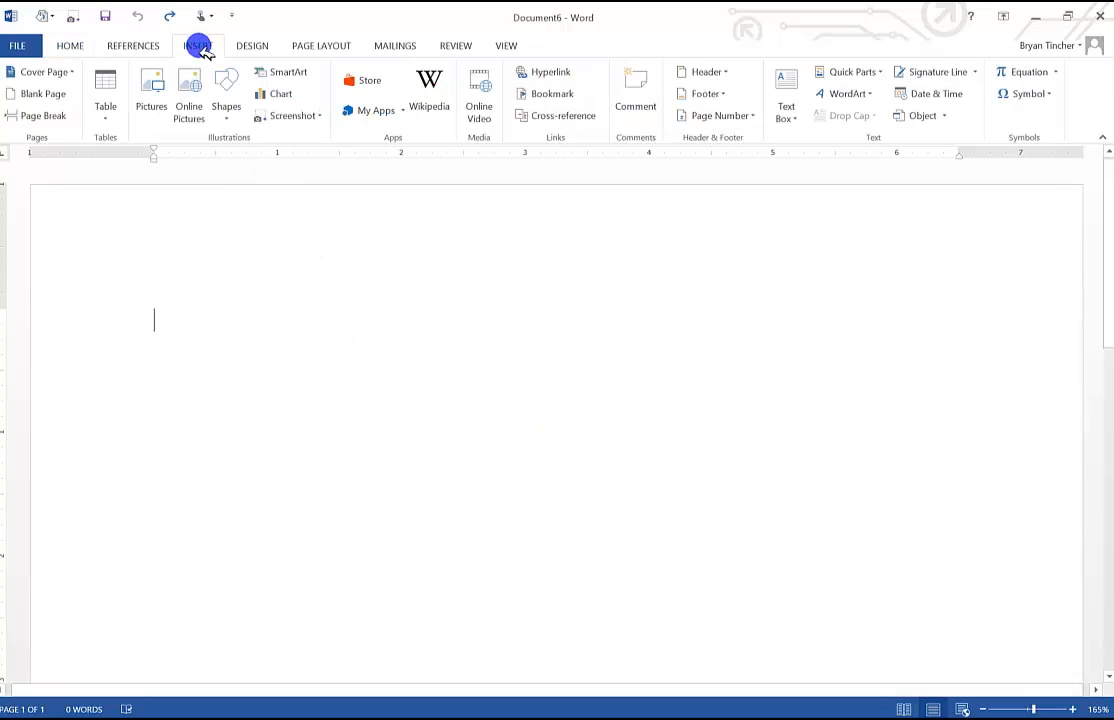
{"action": "left_click", "coordinate": [718, 76]}
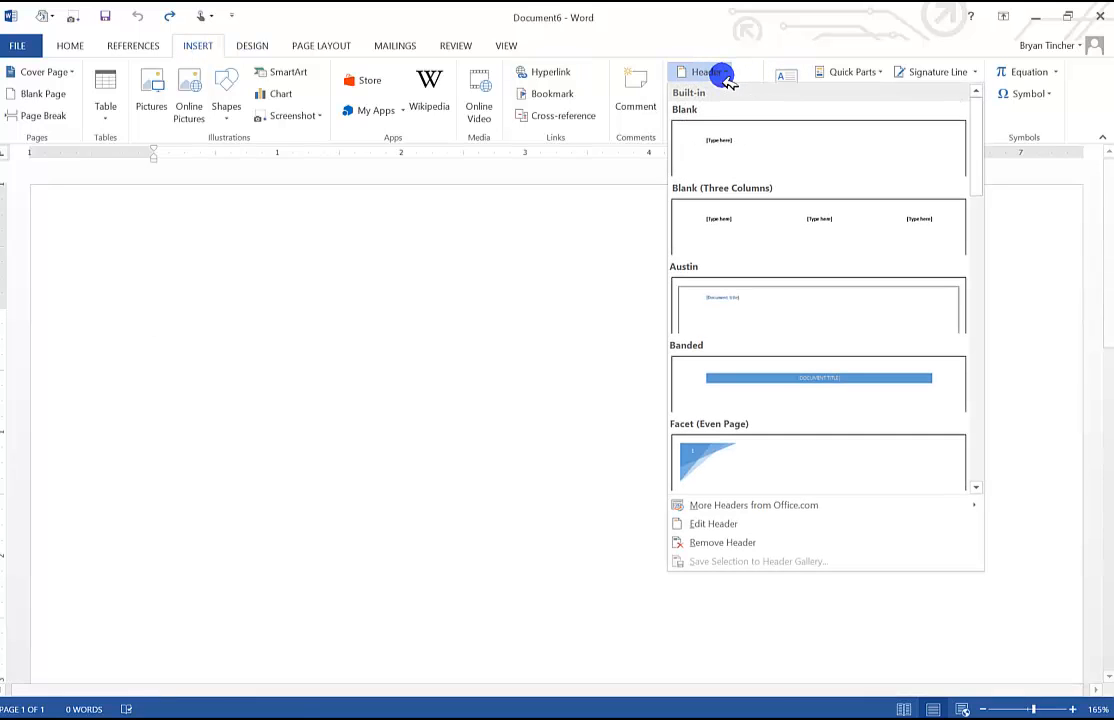
{"action": "scroll", "coordinate": [808, 352], "scroll_direction": "down", "scroll_amount": 3}
{"action": "scroll", "coordinate": [808, 352], "scroll_direction": "down", "scroll_amount": 3}
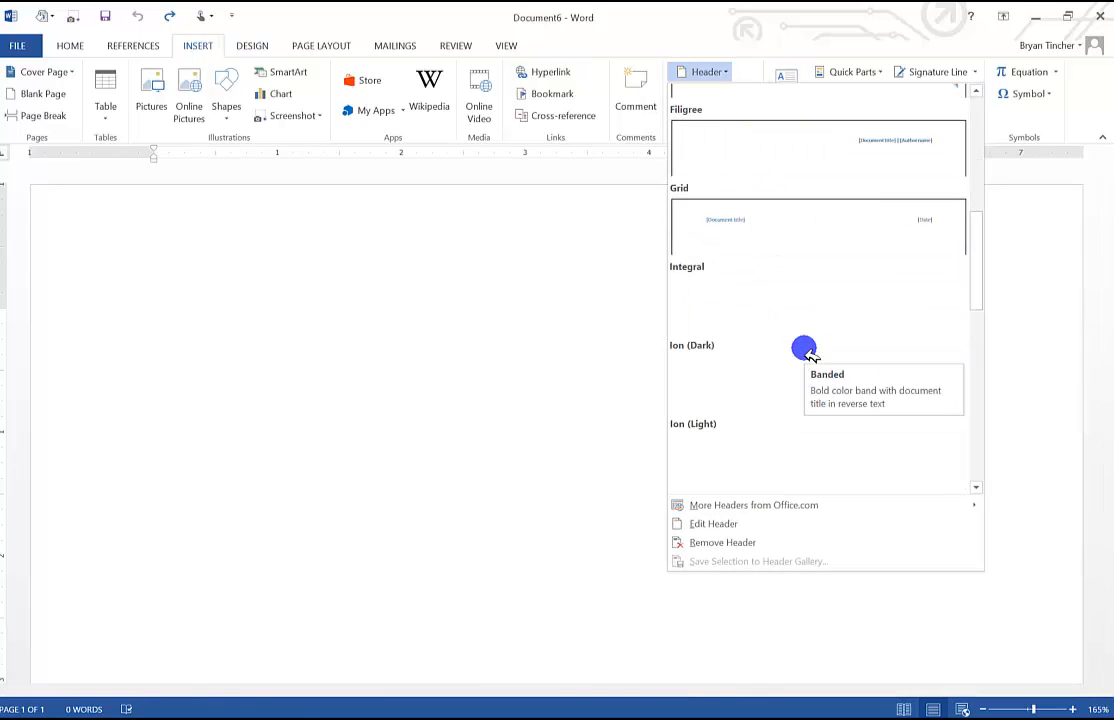
{"action": "left_click", "coordinate": [791, 231]}
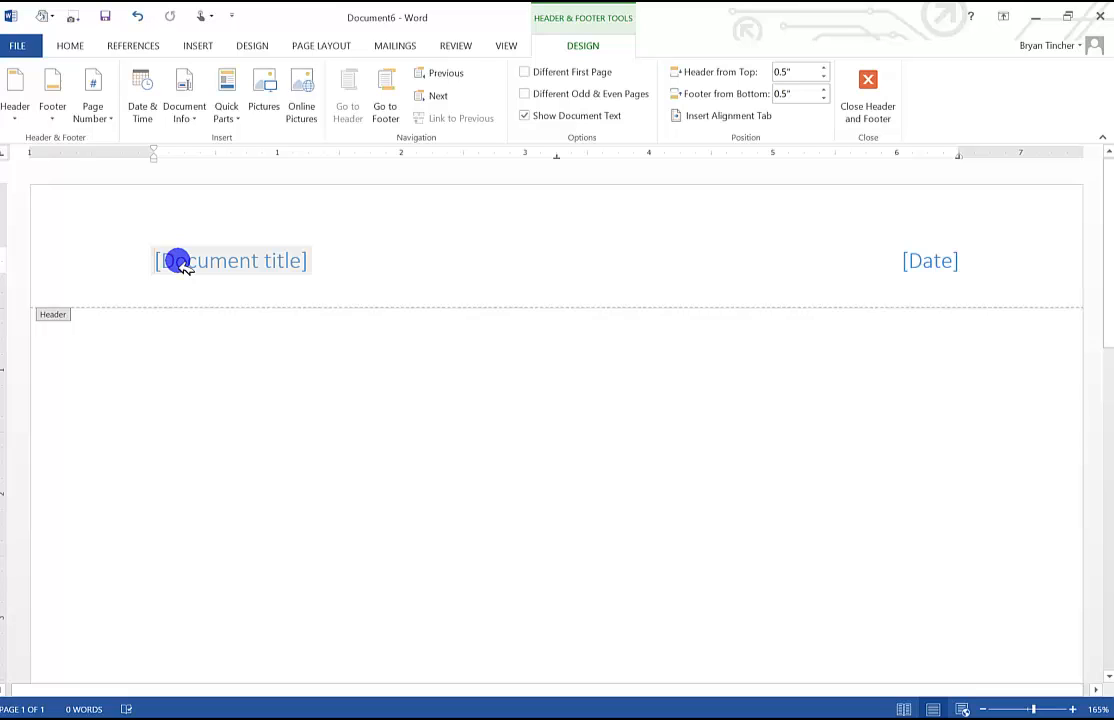
Fill the header's document title placeholder with the copied text "The Narrative of the Captivity and the Restoration of".
{"action": "left_click", "coordinate": [181, 265]}
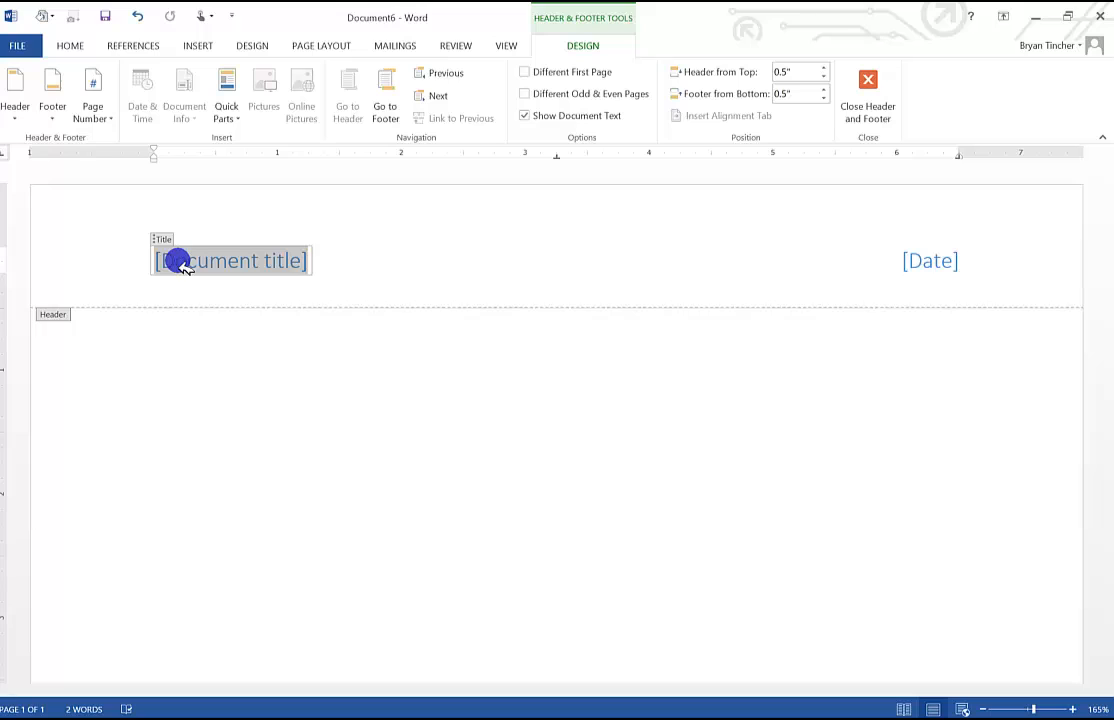
{"action": "type", "text": "Ma"}
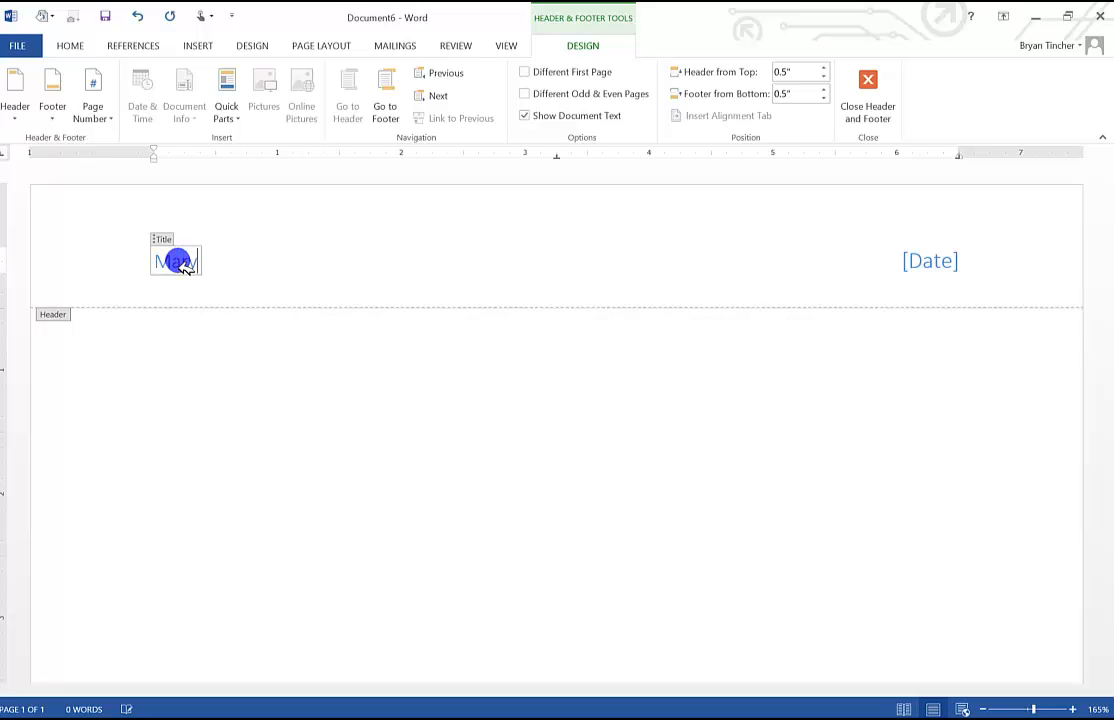
{"action": "key", "text": "BackSpace"}
{"action": "type", "text": "The Narrative of the Captivity and the Restoration of"}
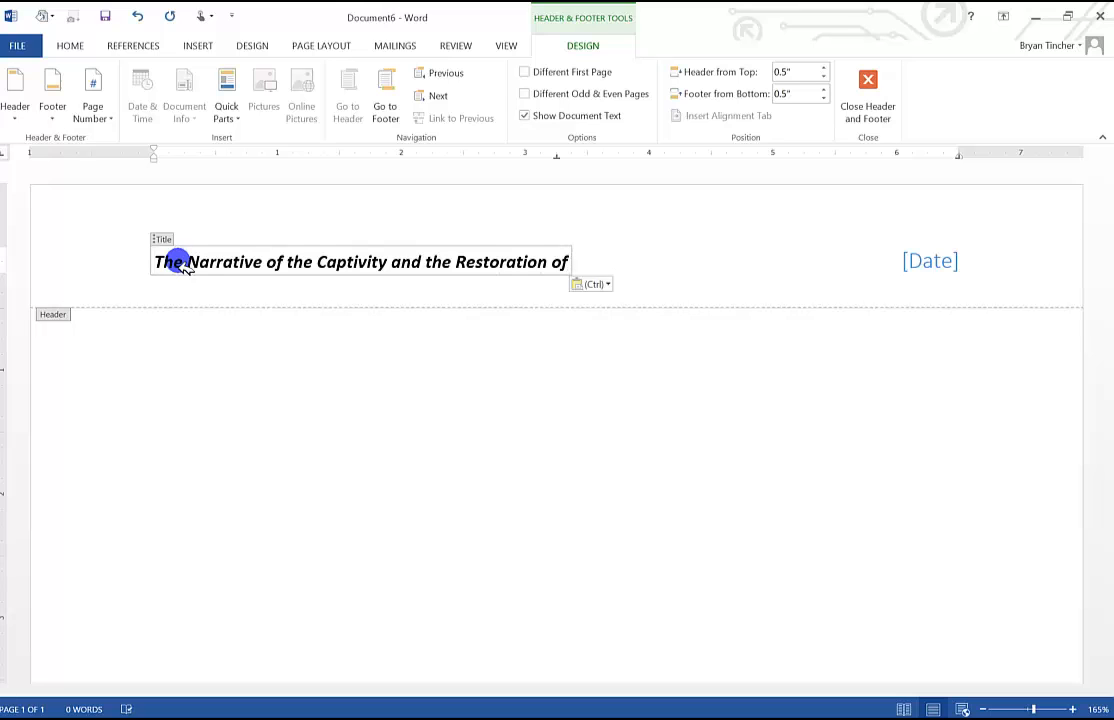
Set the header's date to October 24, 2015 and return to the document body.
{"action": "left_click", "coordinate": [928, 263]}
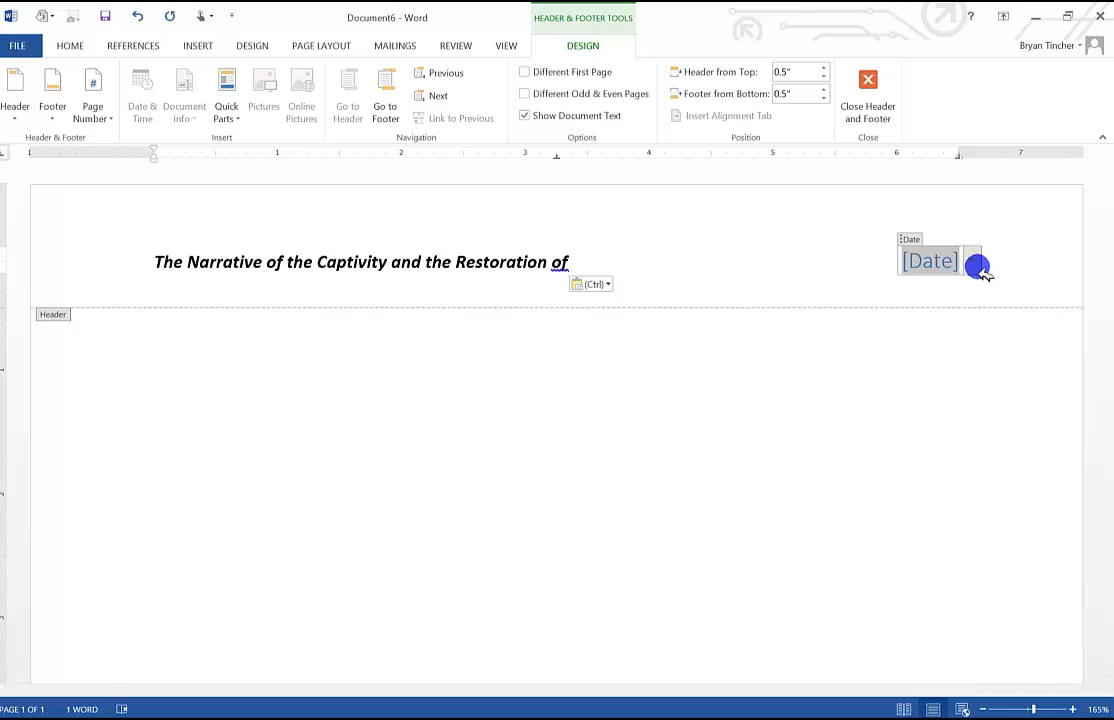
{"action": "left_click", "coordinate": [975, 264]}
{"action": "left_click", "coordinate": [965, 352]}
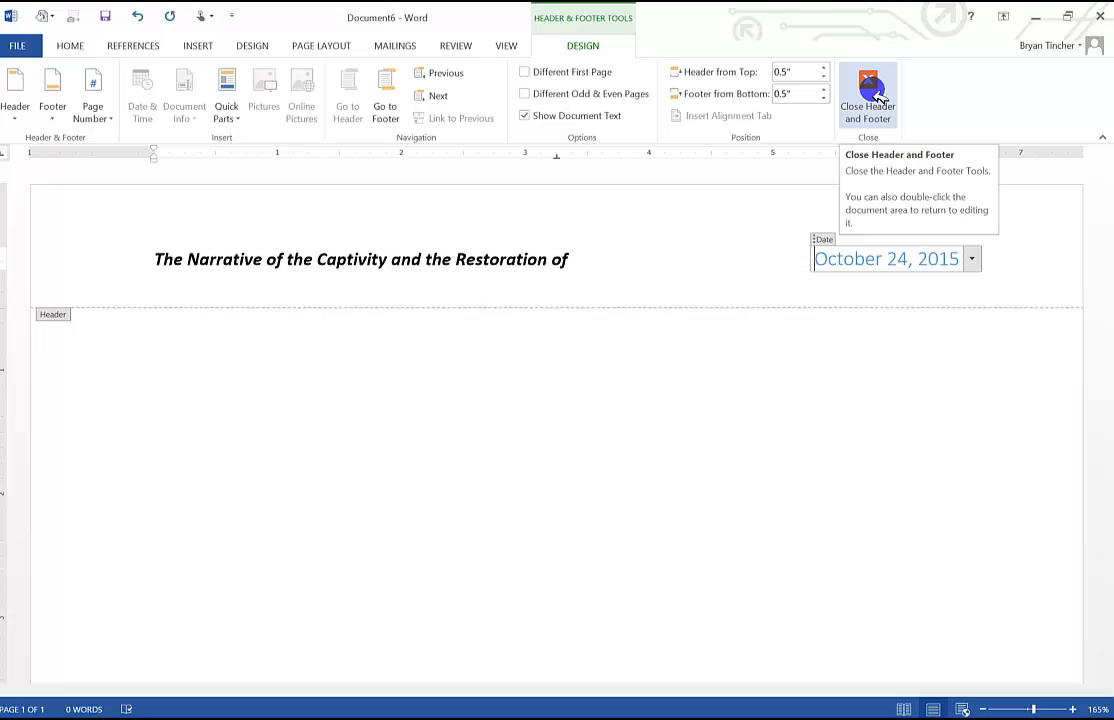
{"action": "double_click", "coordinate": [729, 456]}
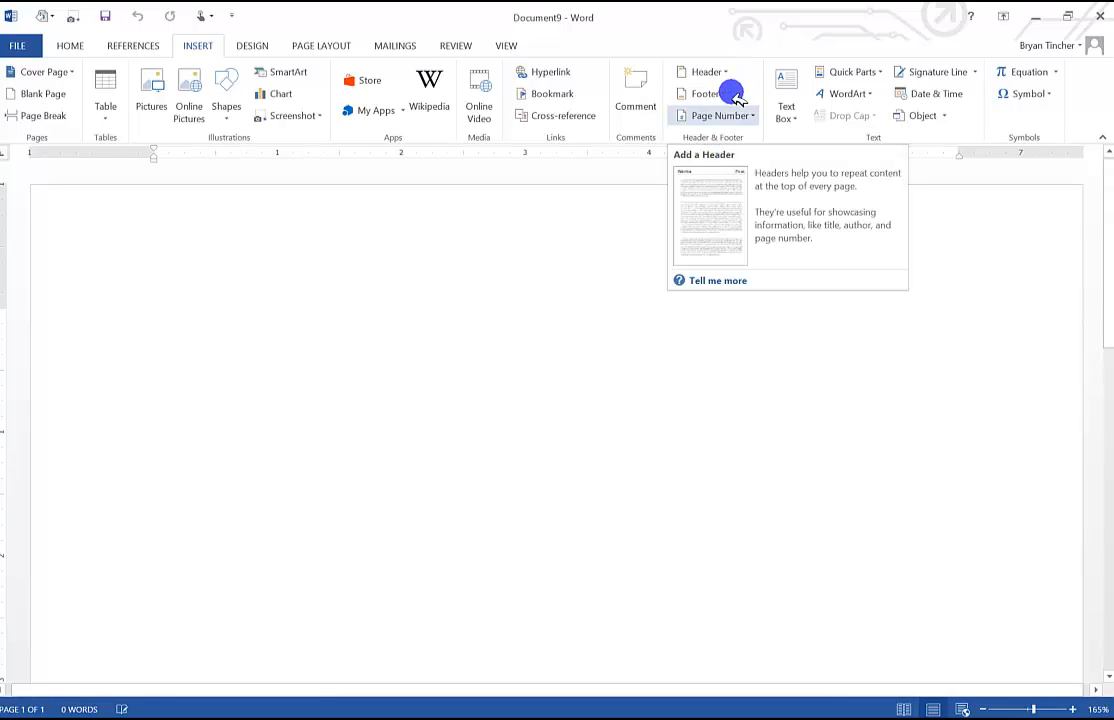
Insert the built-in header with author and date at the right and a centred document title into the new blank document.
{"action": "left_click", "coordinate": [728, 74]}
{"action": "scroll", "coordinate": [786, 337], "scroll_direction": "down", "scroll_amount": 5}
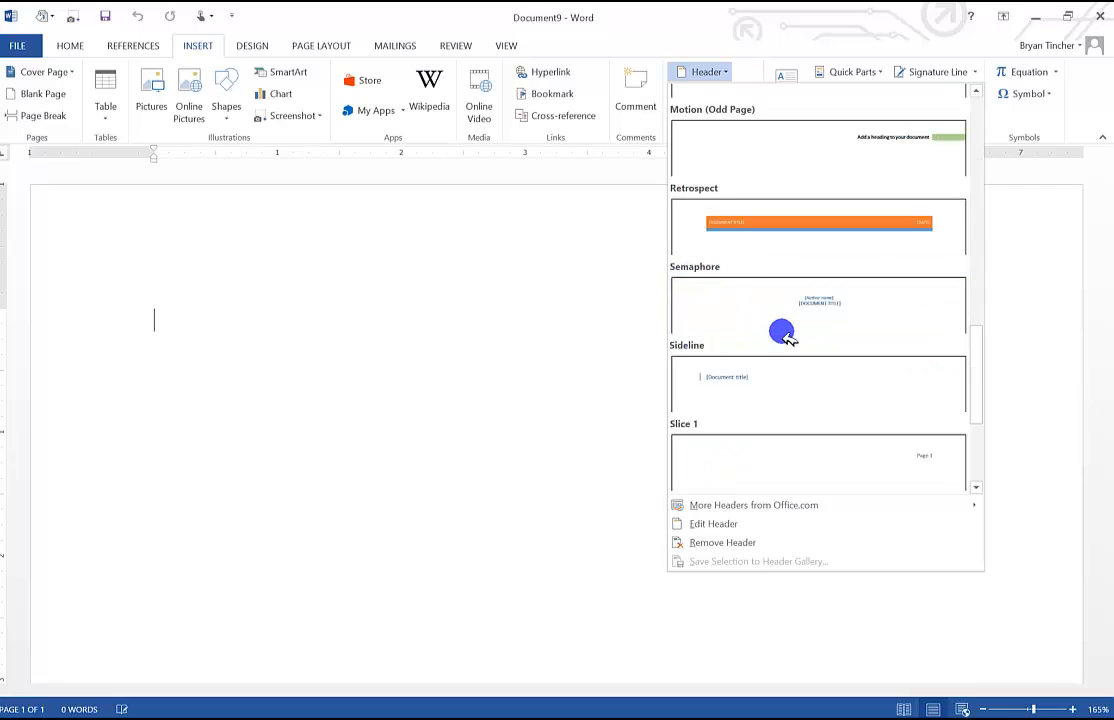
{"action": "scroll", "coordinate": [786, 337], "scroll_direction": "down", "scroll_amount": 3}
{"action": "left_click", "coordinate": [766, 361]}
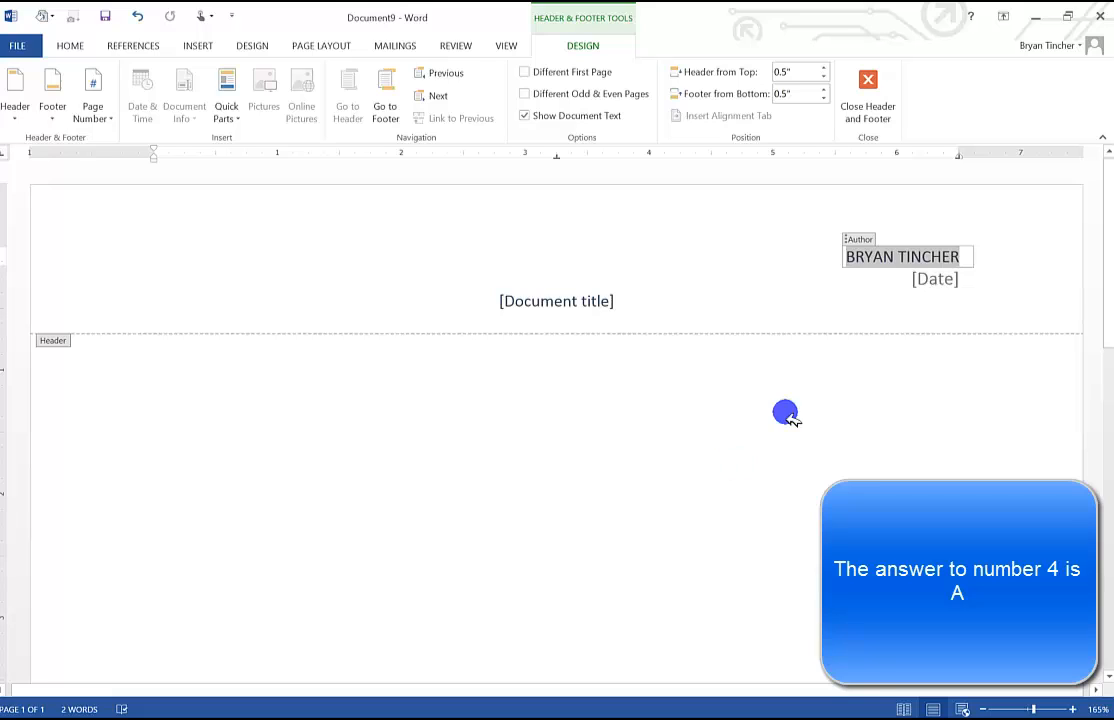
Remove the date content control from the header and close the header.
{"action": "right_click", "coordinate": [937, 281]}
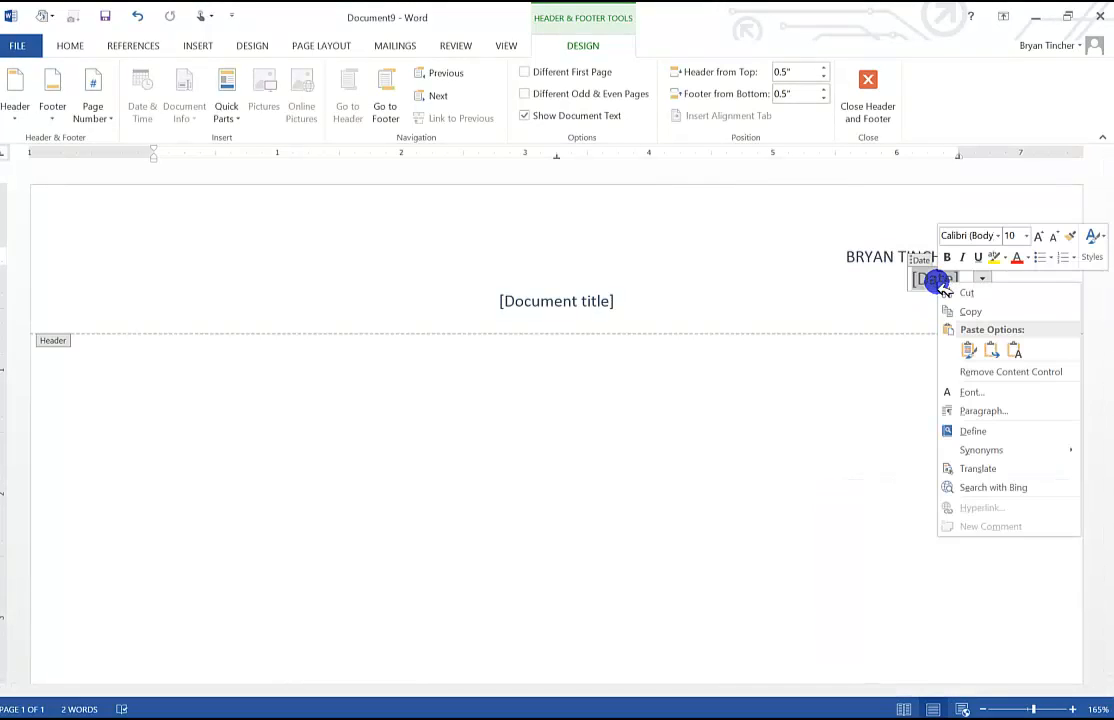
{"action": "left_click", "coordinate": [975, 375]}
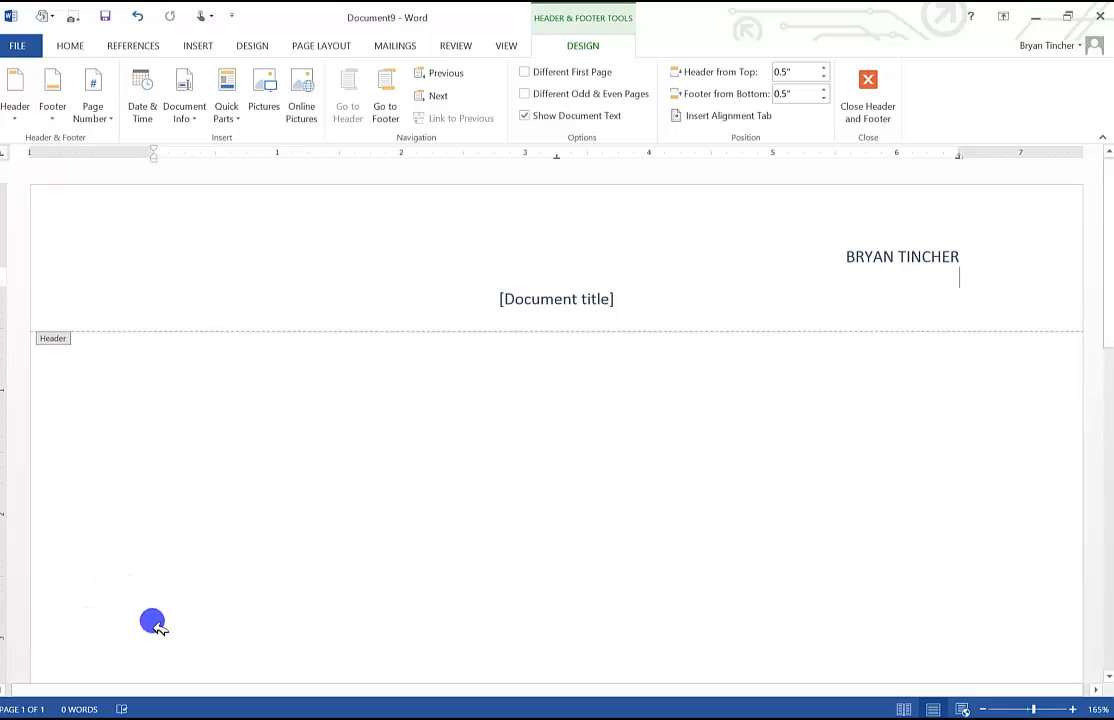
{"action": "left_click", "coordinate": [868, 90]}
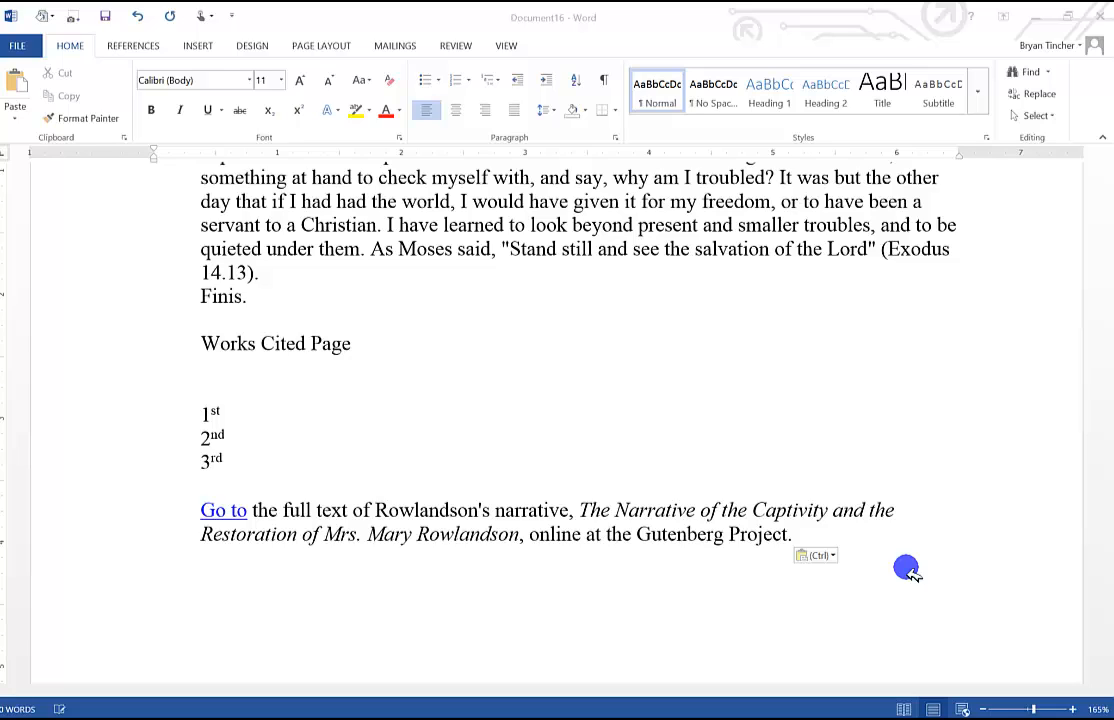
Add a Blank (Three Columns) header to the Rowlandson narrative document.
{"action": "scroll", "coordinate": [659, 378], "scroll_direction": "up", "scroll_amount": 4}
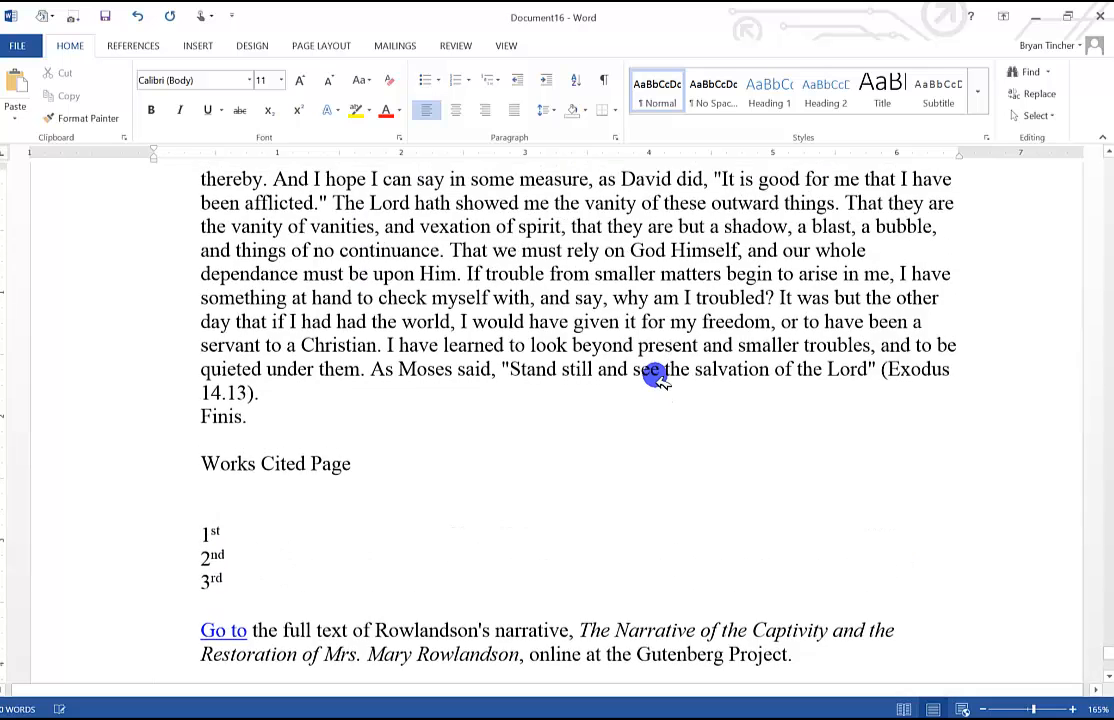
{"action": "scroll", "coordinate": [659, 378], "scroll_direction": "up", "scroll_amount": 1}
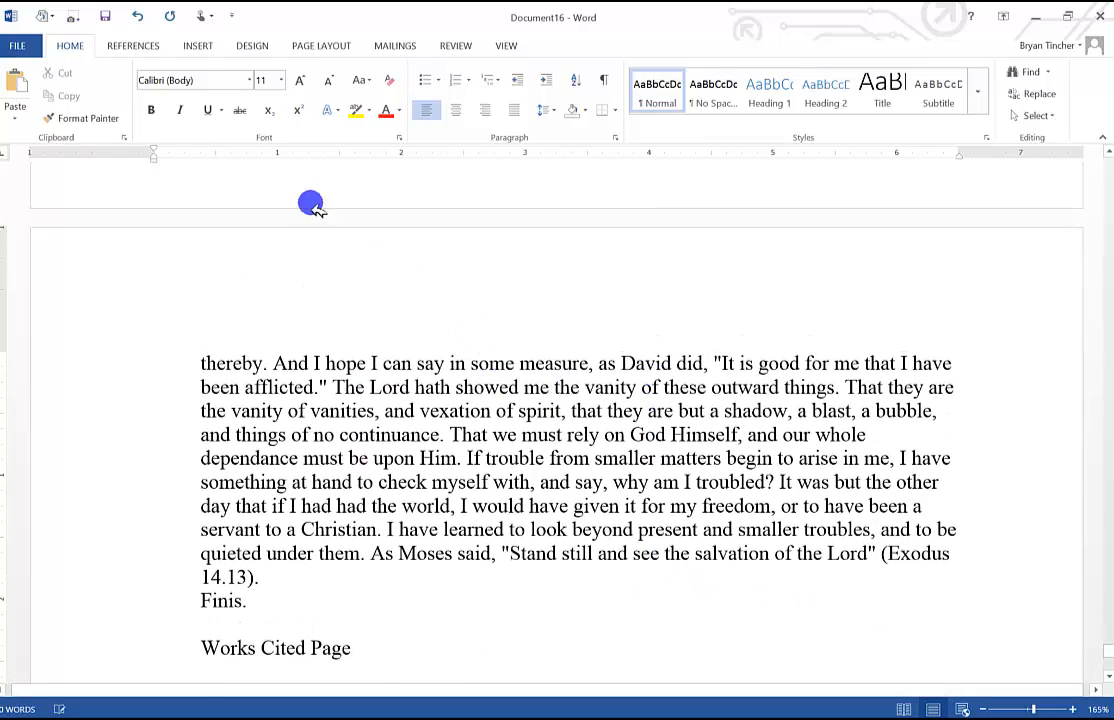
{"action": "left_click", "coordinate": [198, 46]}
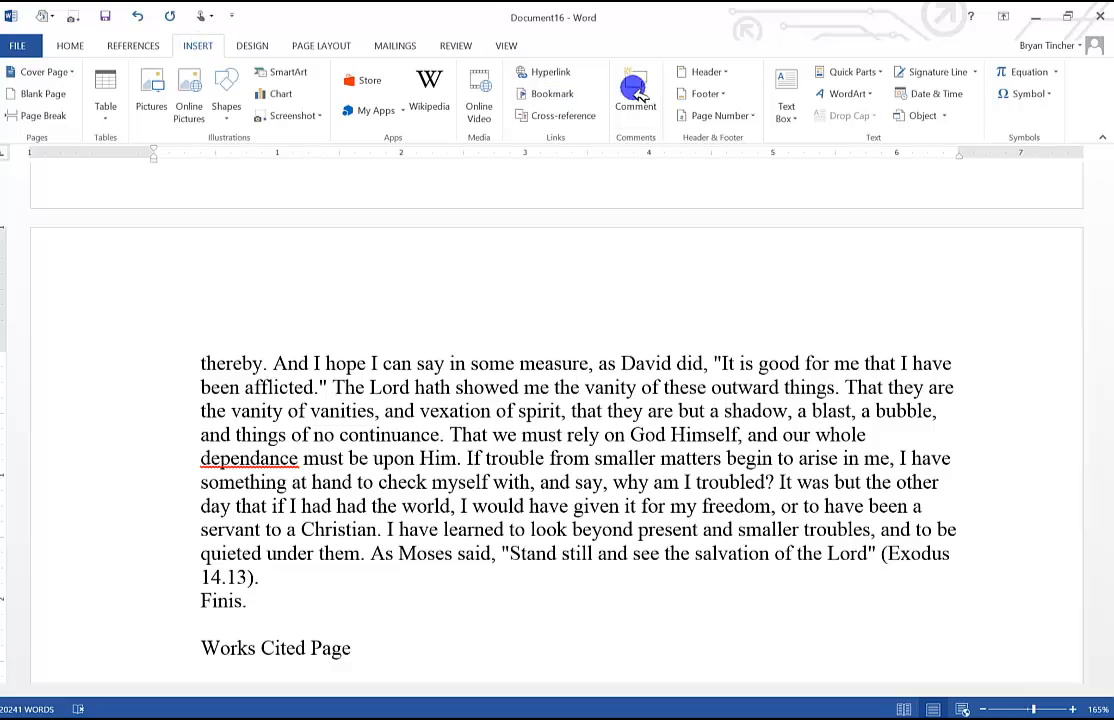
{"action": "left_click", "coordinate": [712, 71]}
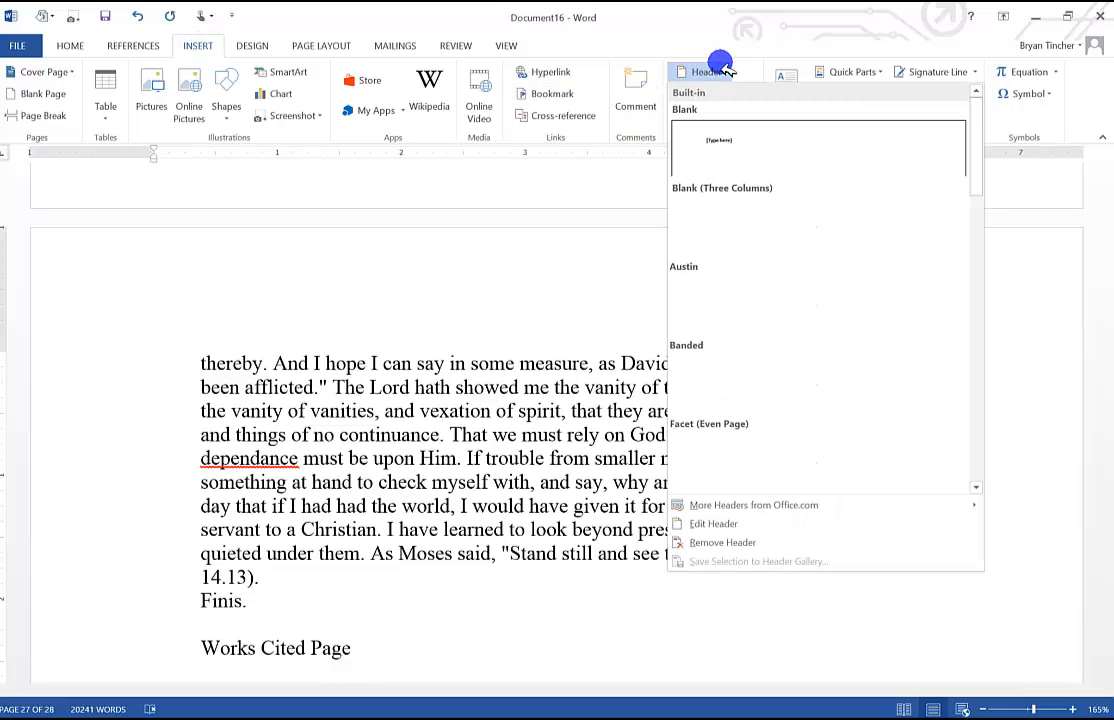
{"action": "left_click", "coordinate": [752, 241]}
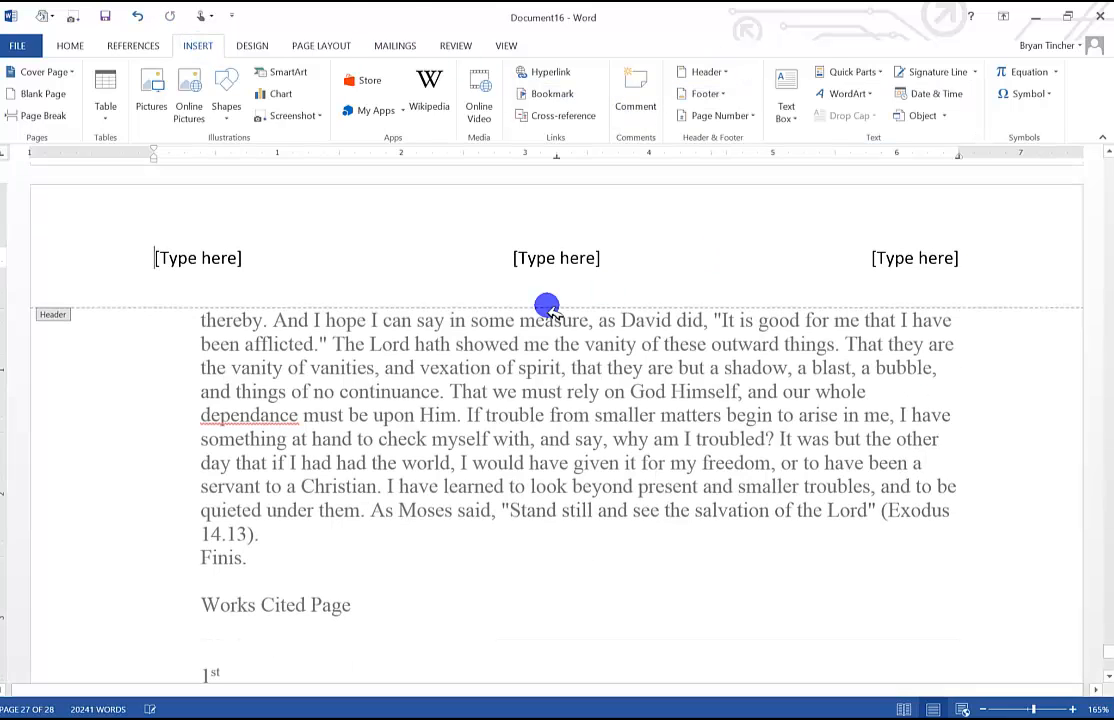
Fill the header's left placeholder with the author's title and surname, and the centre one with "Research Project".
{"action": "left_click", "coordinate": [187, 266]}
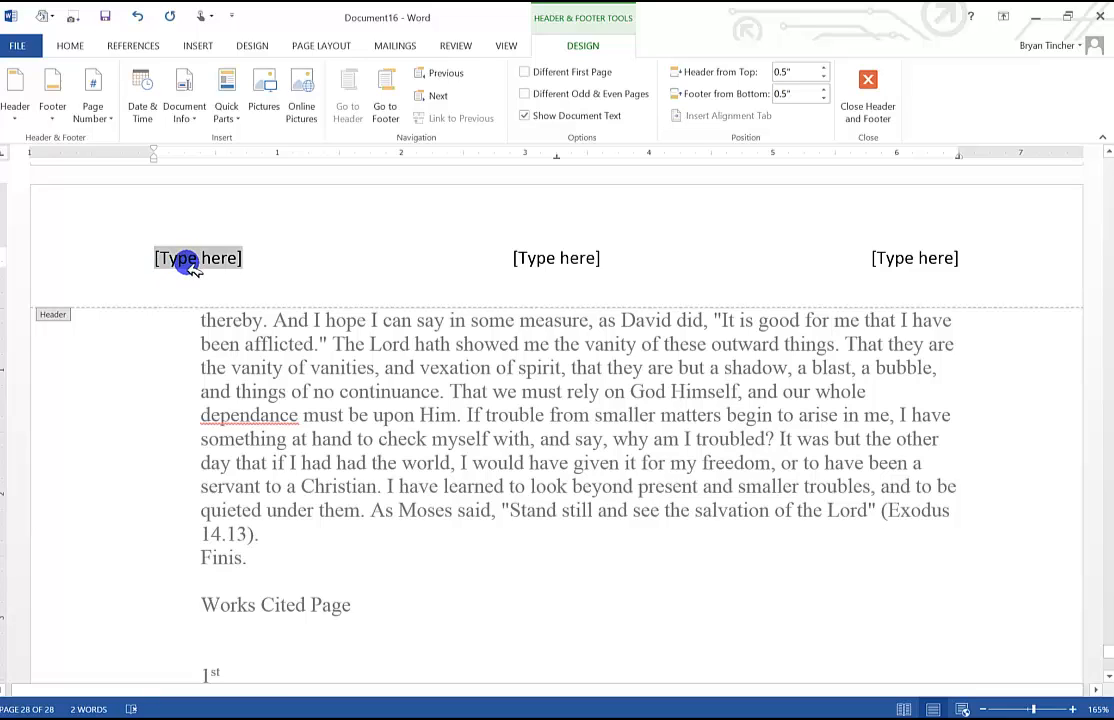
{"action": "type", "text": "Mr. Tinc"}
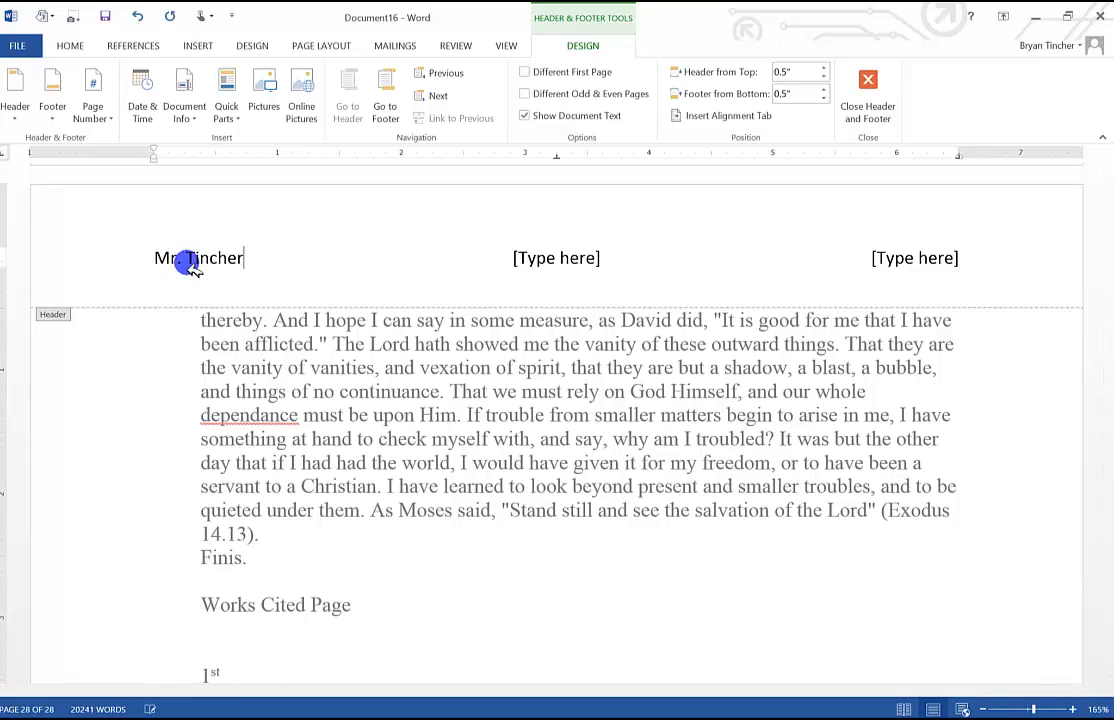
{"action": "type", "text": "her"}
{"action": "left_click", "coordinate": [545, 262]}
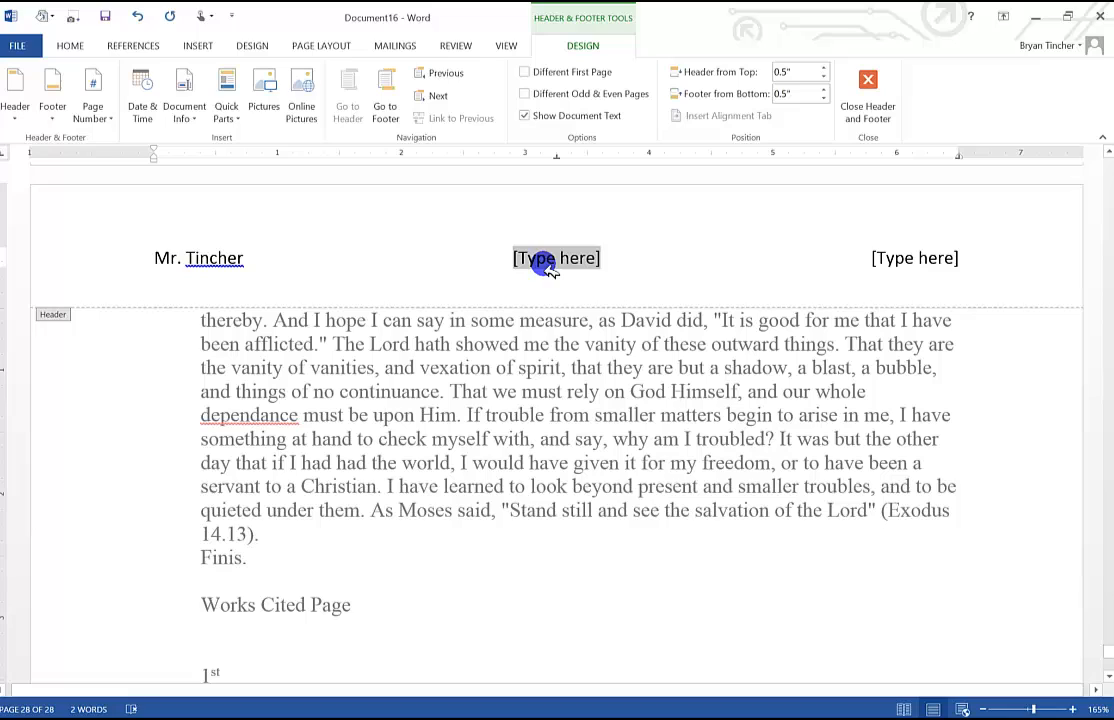
{"action": "type", "text": "Resear"}
{"action": "key", "text": "BackSpace"}
{"action": "key", "text": "BackSpace"}
{"action": "key", "text": "BackSpace"}
{"action": "key", "text": "BackSpace"}
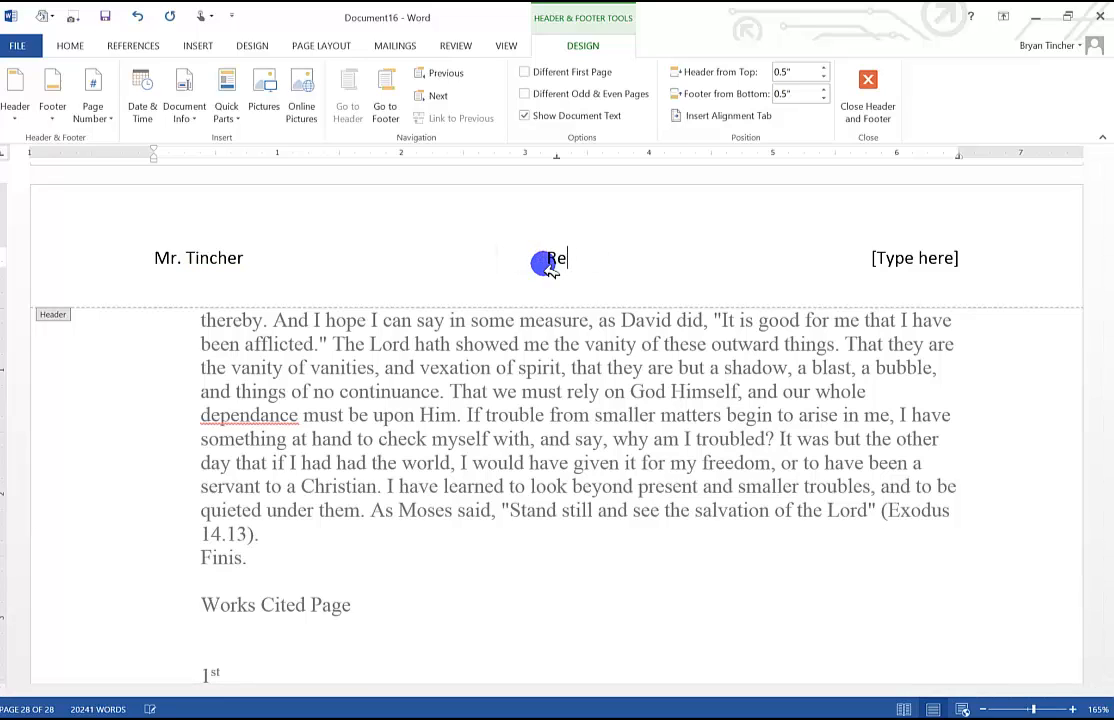
{"action": "type", "text": "search Pr"}
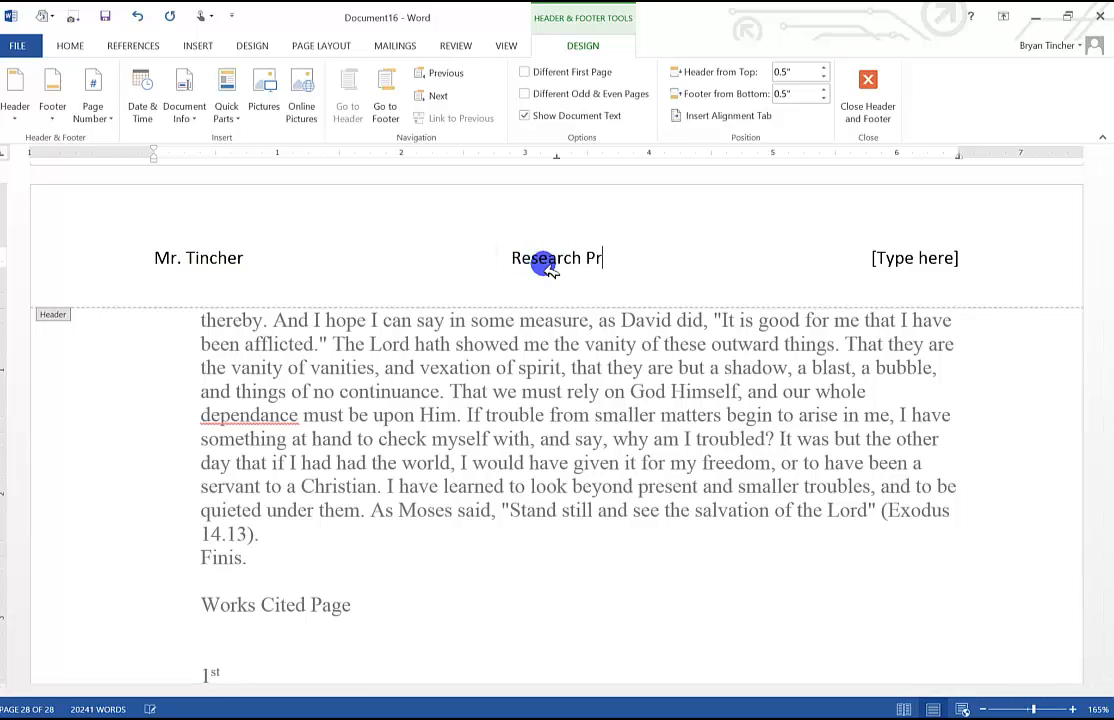
{"action": "type", "text": "oject"}
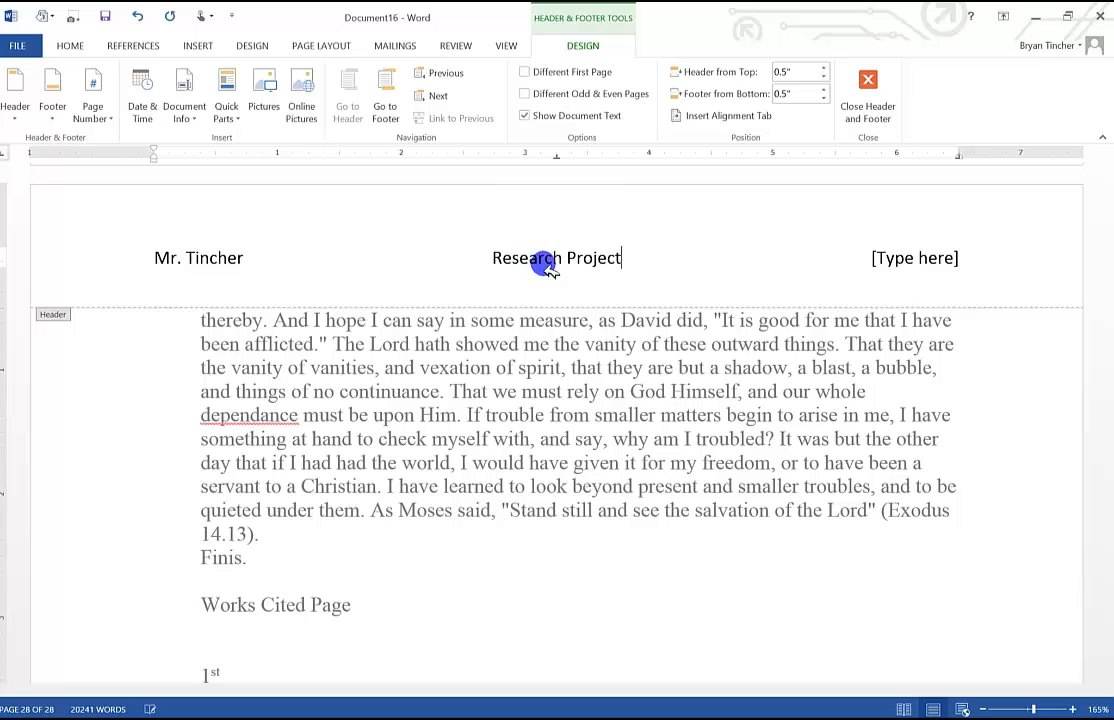
Replace the header's right placeholder with an Accent Bar 1 page number at the current position and close the header.
{"action": "left_click", "coordinate": [933, 260]}
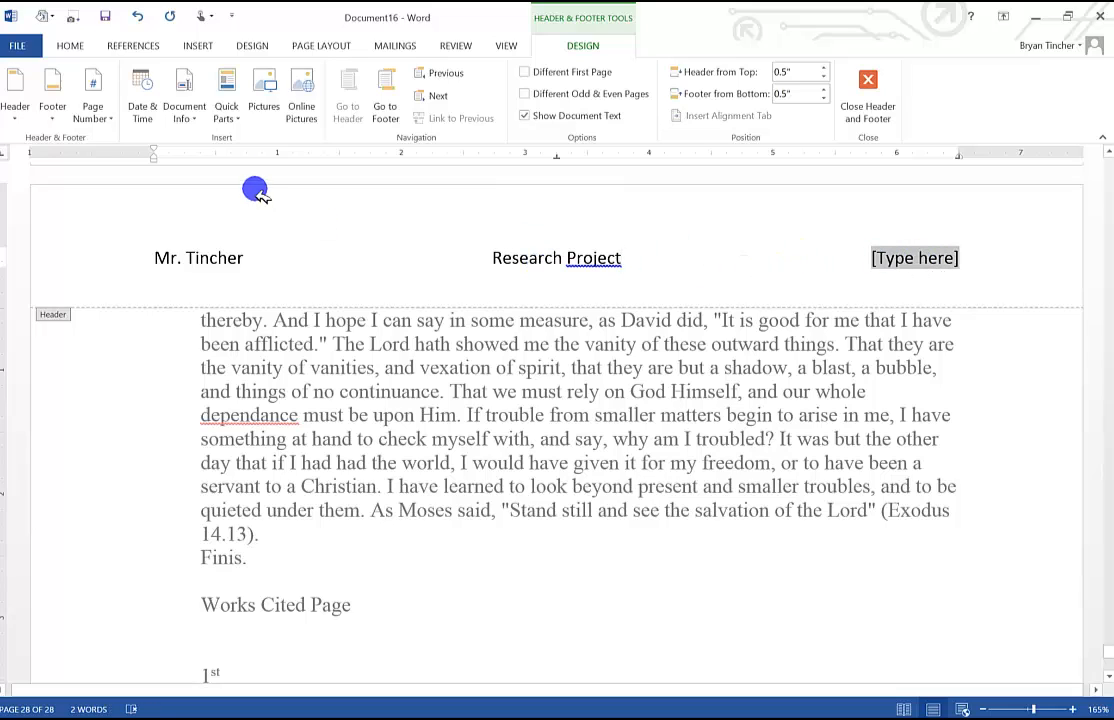
{"action": "left_click", "coordinate": [97, 113]}
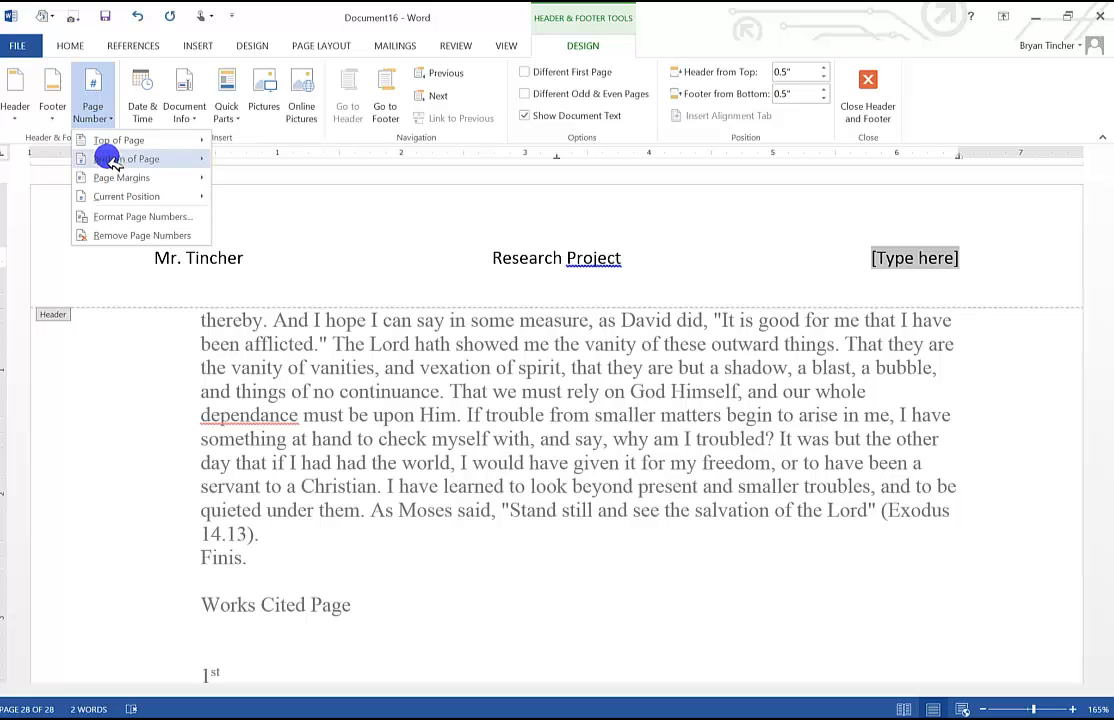
{"action": "left_click", "coordinate": [108, 184]}
{"action": "left_click", "coordinate": [110, 196]}
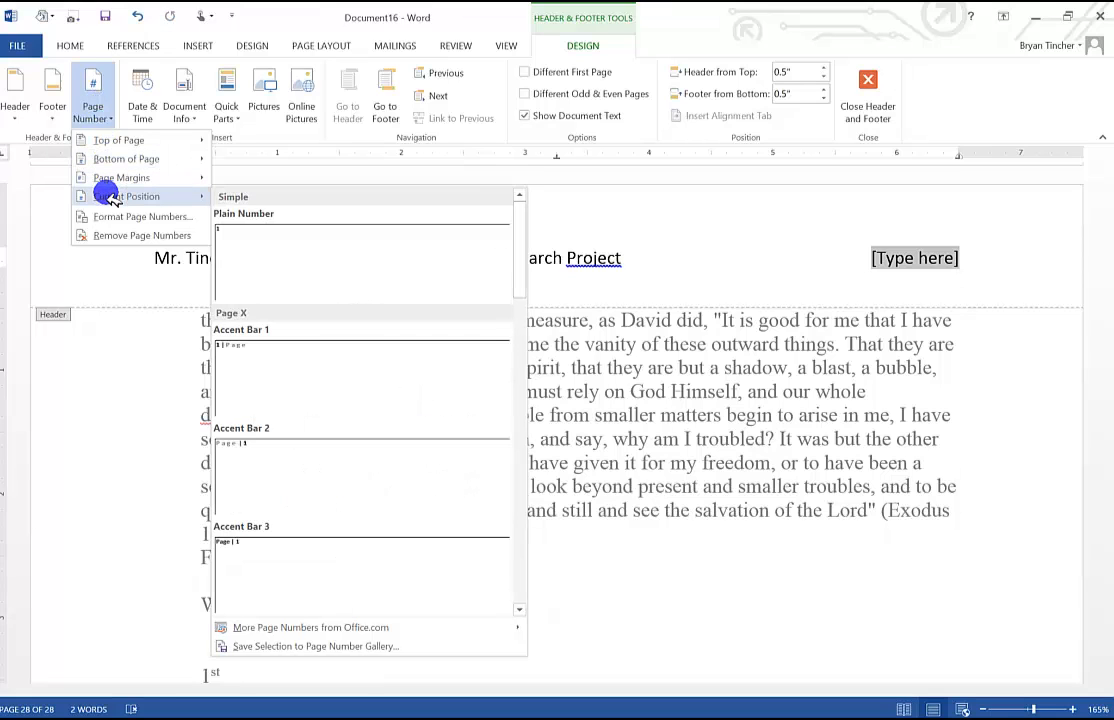
{"action": "left_click", "coordinate": [291, 366]}
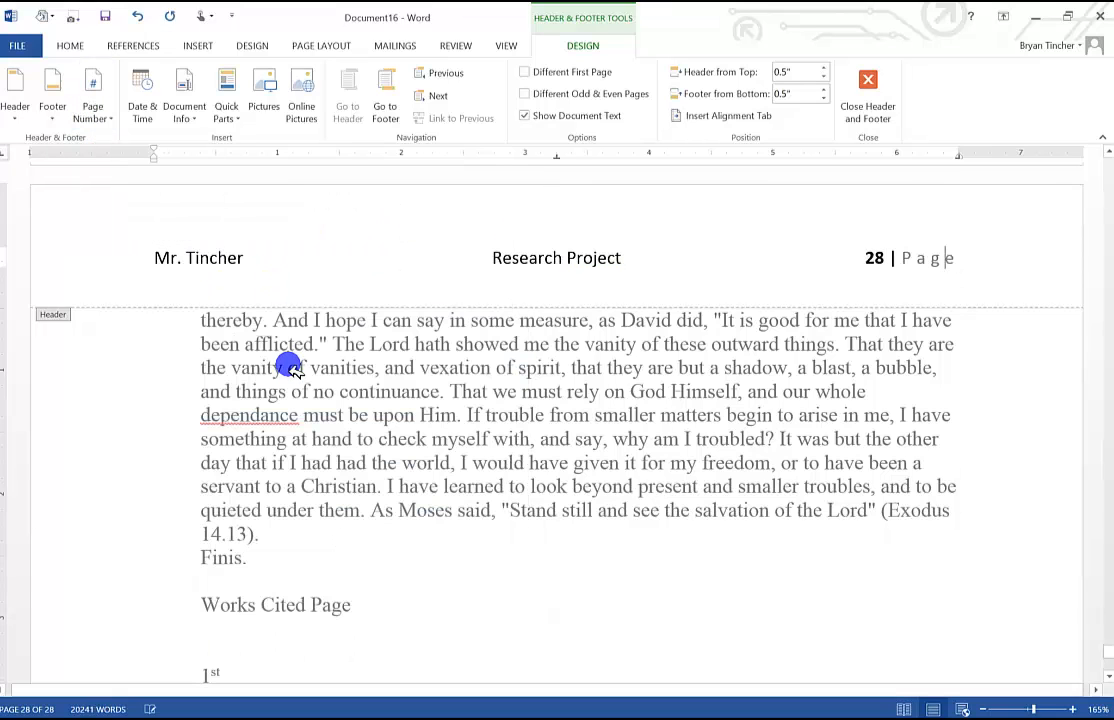
{"action": "left_click", "coordinate": [866, 106]}
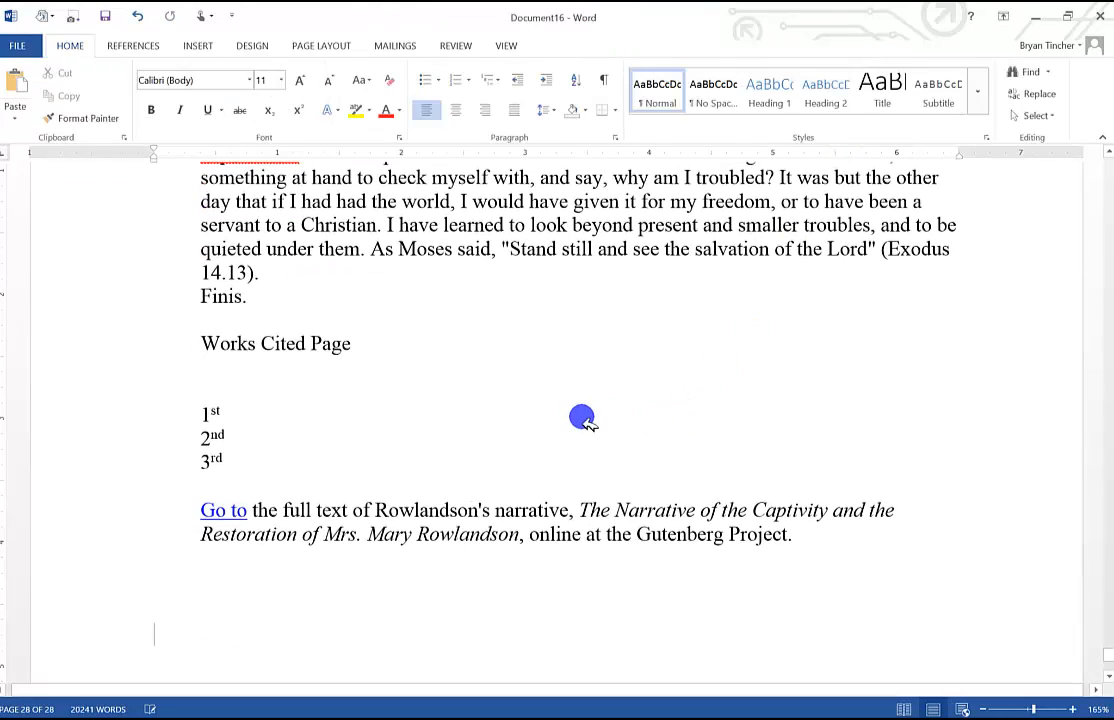
Insert a Next Page section break directly before the "Works Cited Page" heading.
{"action": "scroll", "coordinate": [582, 418], "scroll_direction": "up", "scroll_amount": 3}
{"action": "scroll", "coordinate": [580, 415], "scroll_direction": "up", "scroll_amount": 2}
{"action": "scroll", "coordinate": [580, 418], "scroll_direction": "down", "scroll_amount": 1}
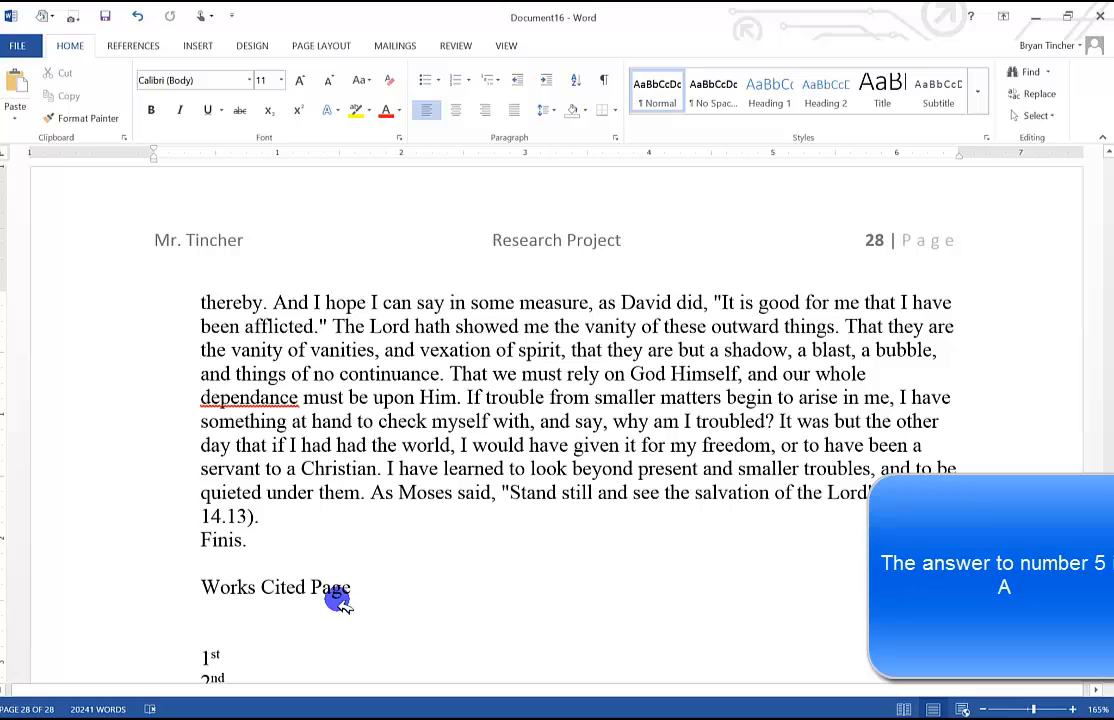
{"action": "left_click", "coordinate": [196, 588]}
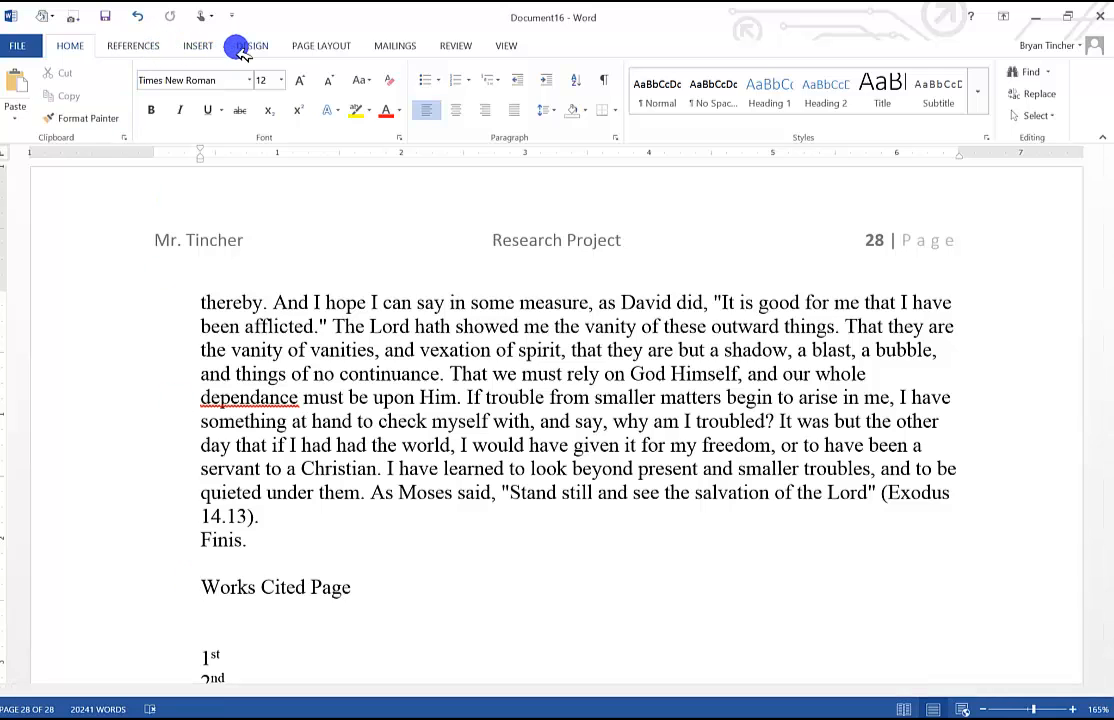
{"action": "left_click", "coordinate": [318, 47]}
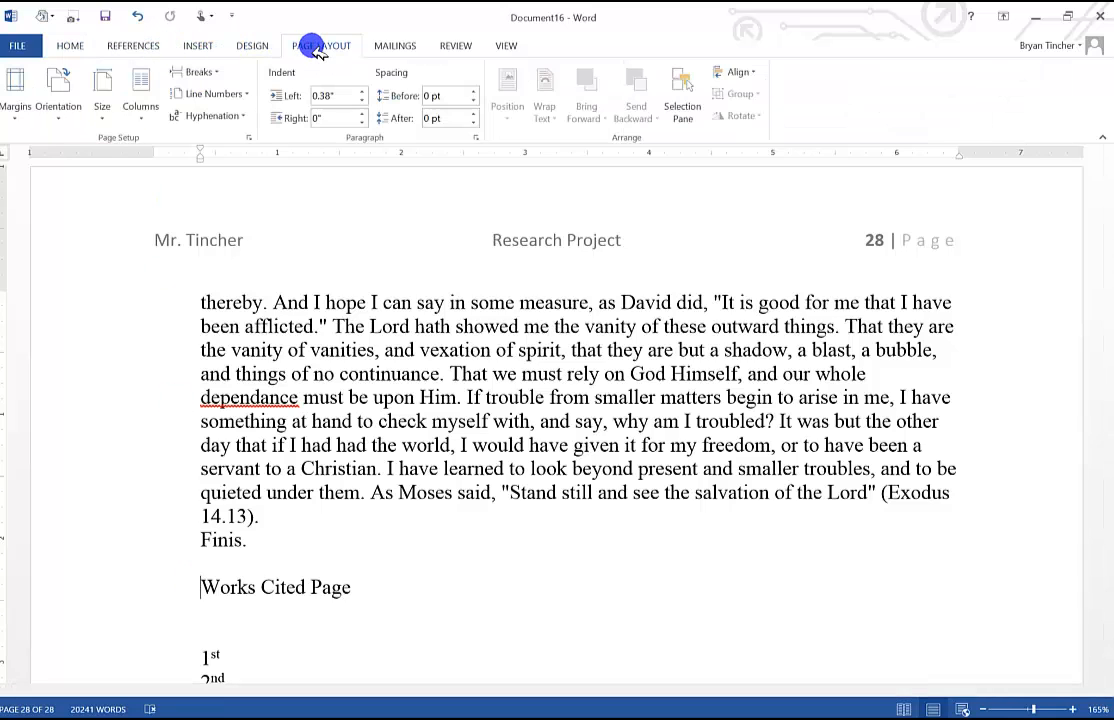
{"action": "left_click", "coordinate": [197, 72]}
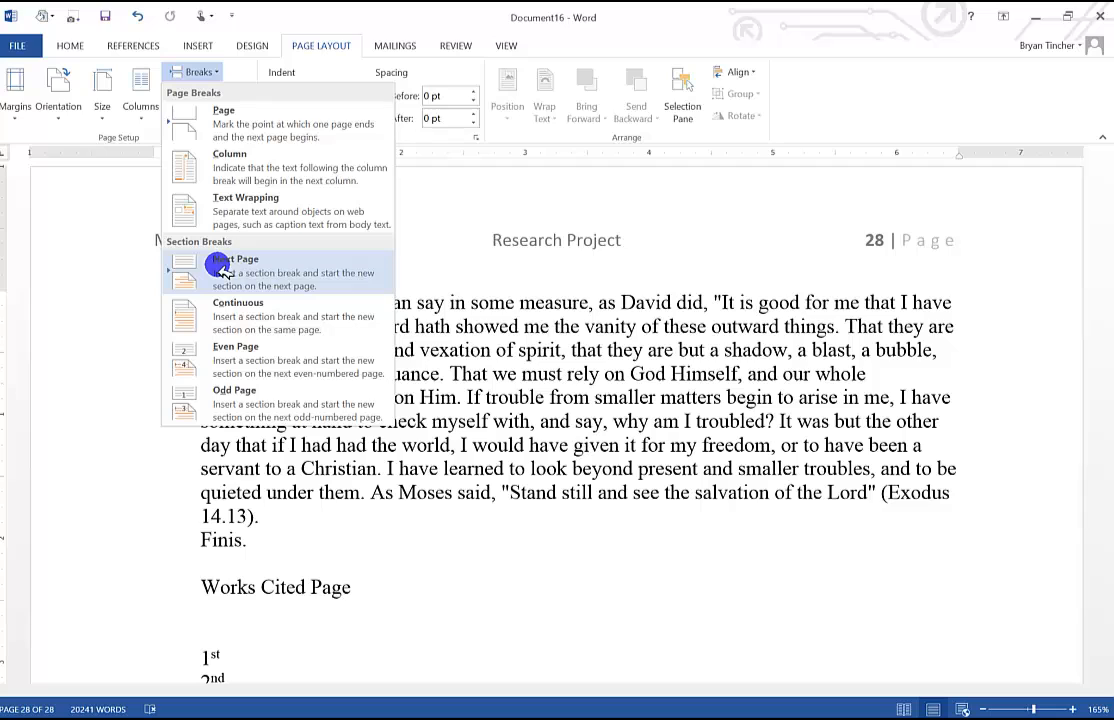
{"action": "left_click", "coordinate": [221, 268]}
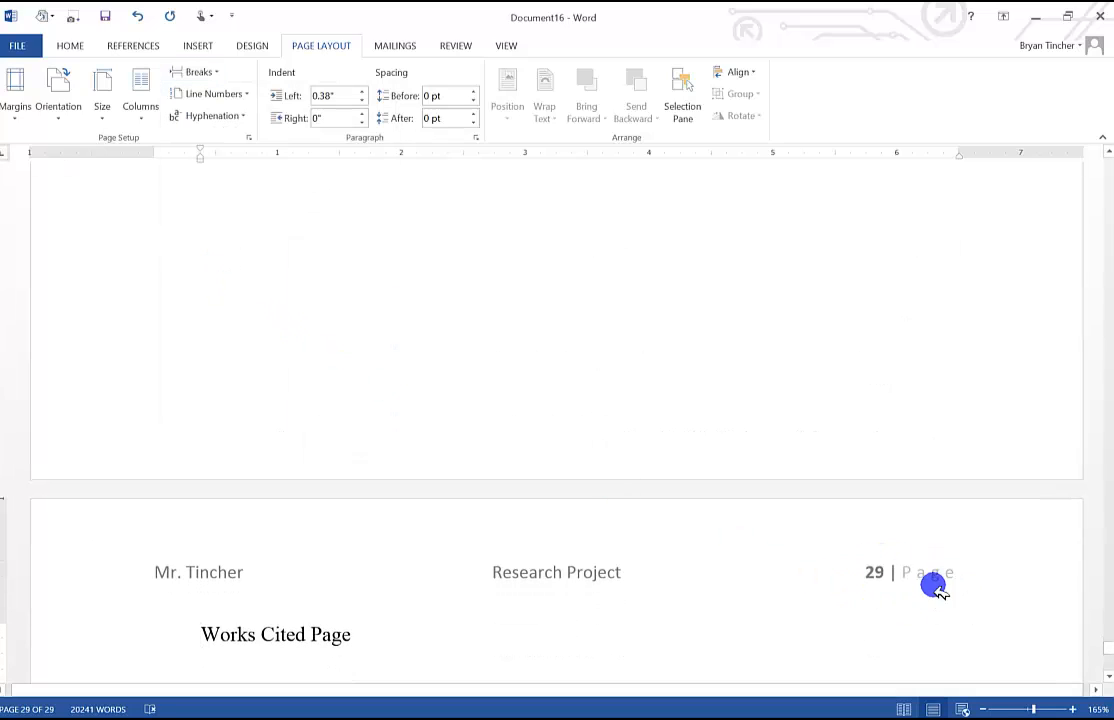
Format the works cited section's header page numbers to start at 1 instead of continuing from the previous section, and close the header.
{"action": "scroll", "coordinate": [733, 505], "scroll_direction": "down", "scroll_amount": 3}
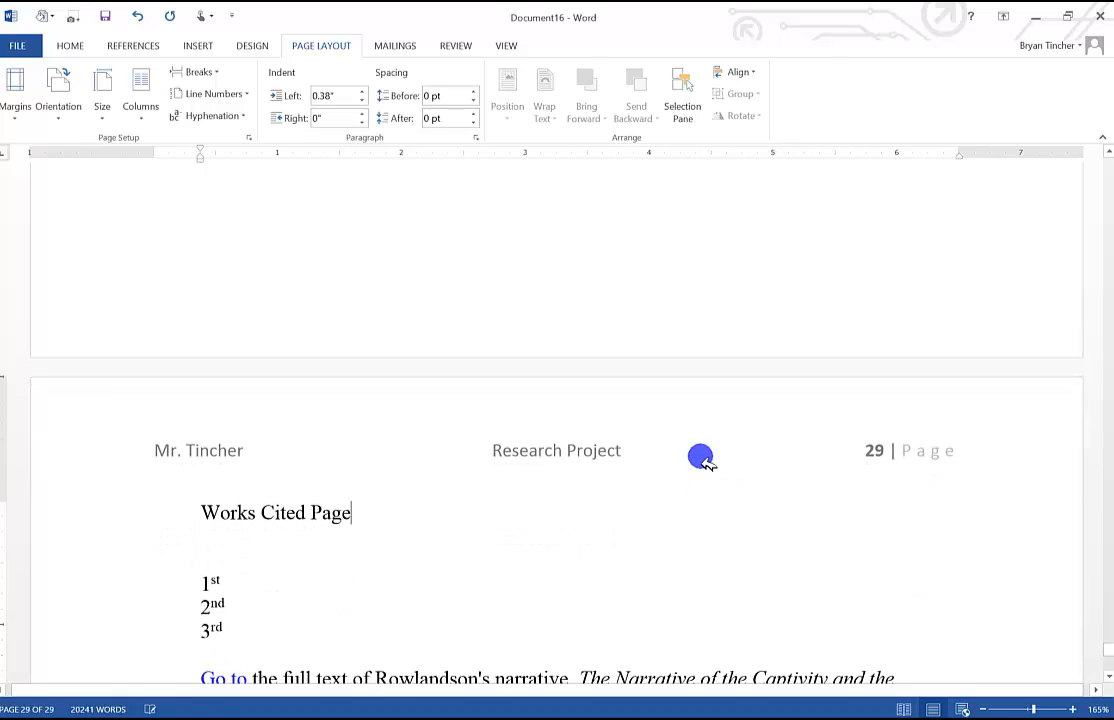
{"action": "double_click", "coordinate": [700, 457]}
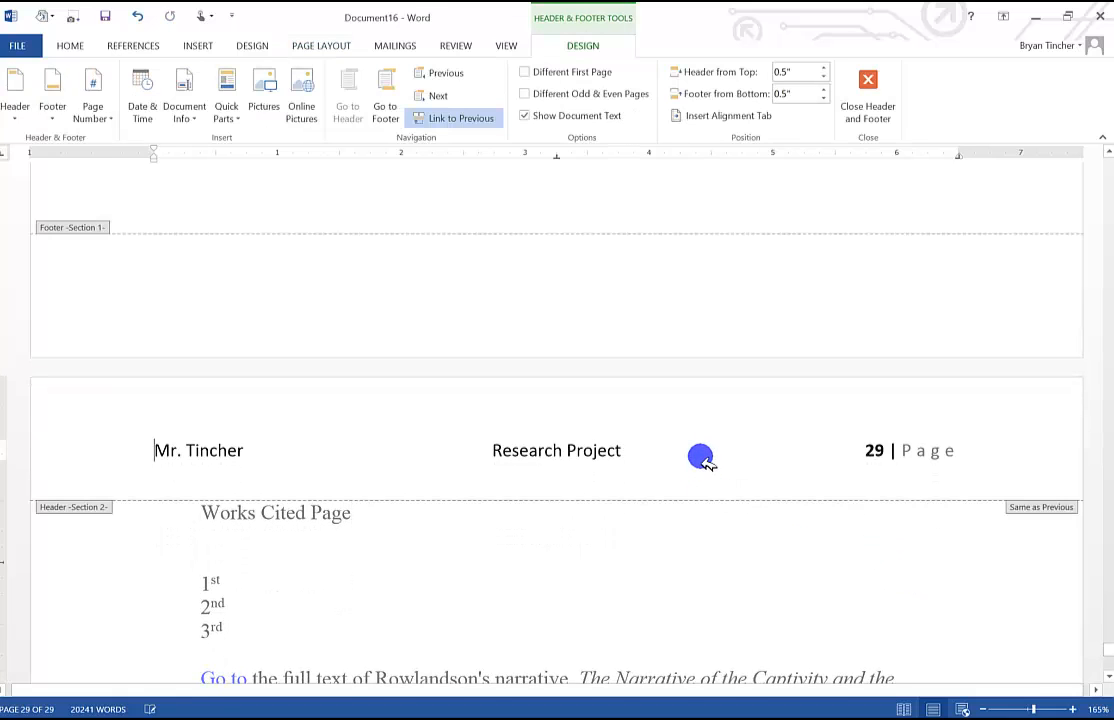
{"action": "left_click", "coordinate": [95, 100]}
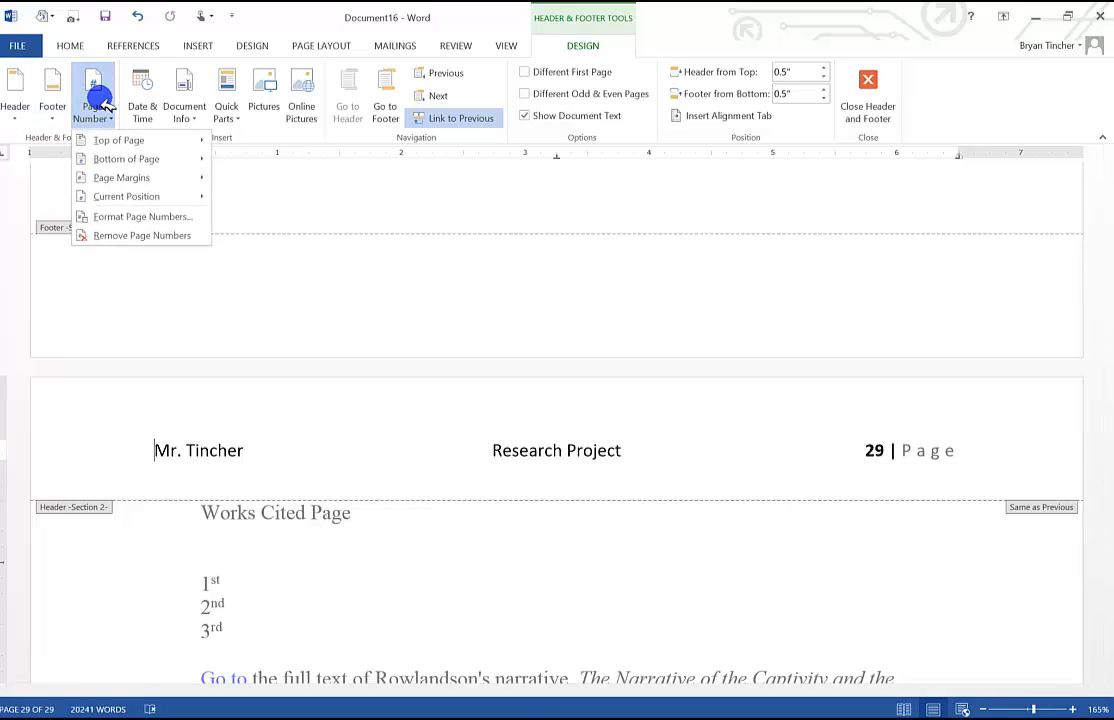
{"action": "left_click", "coordinate": [122, 220]}
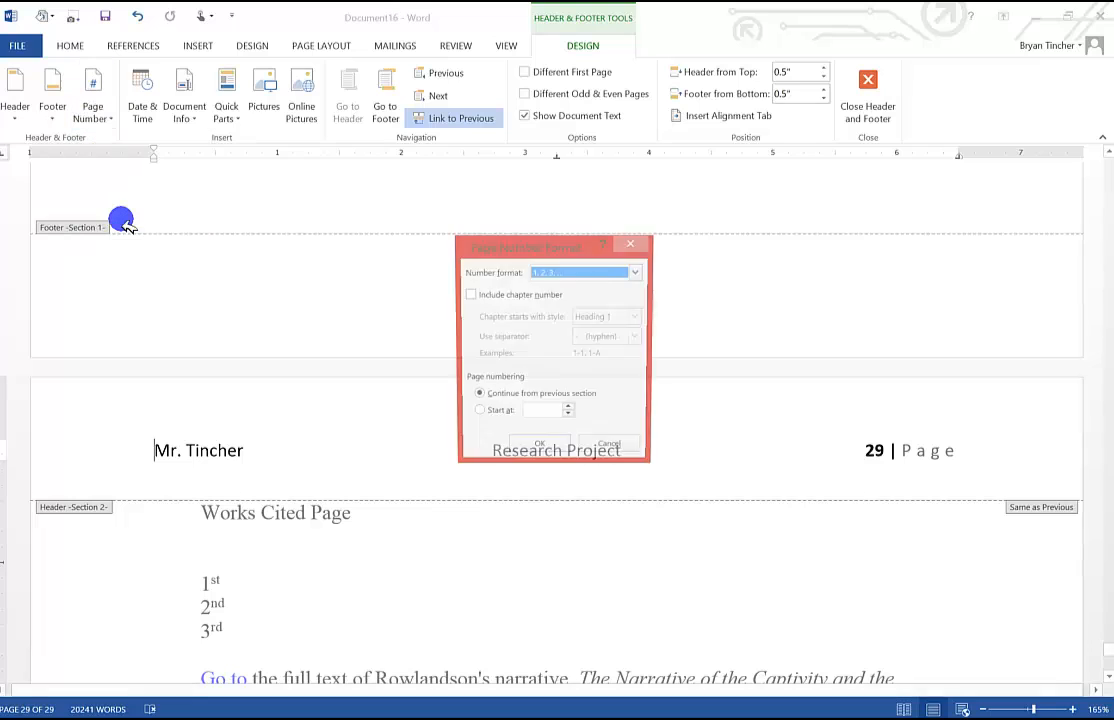
{"action": "left_click", "coordinate": [483, 418]}
{"action": "left_click", "coordinate": [556, 451]}
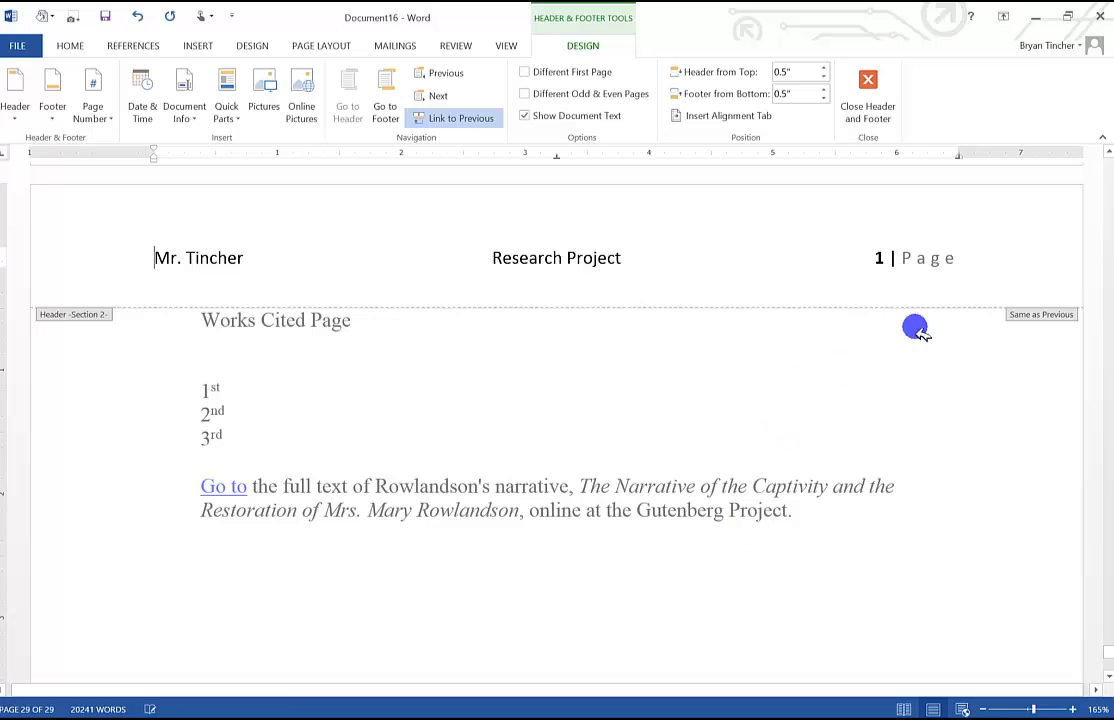
{"action": "left_click", "coordinate": [866, 112]}
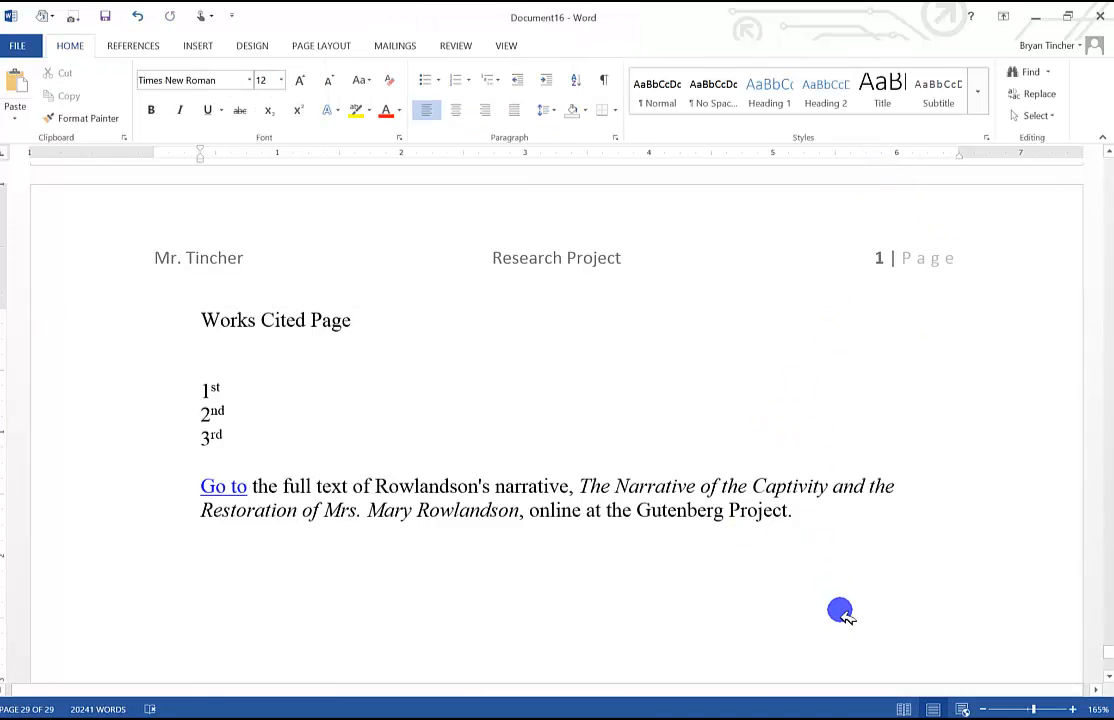
Enable a different first page for the header on the document's opening page, close the header, and check the second page's header.
{"action": "scroll", "coordinate": [840, 612], "scroll_direction": "up", "scroll_amount": 15}
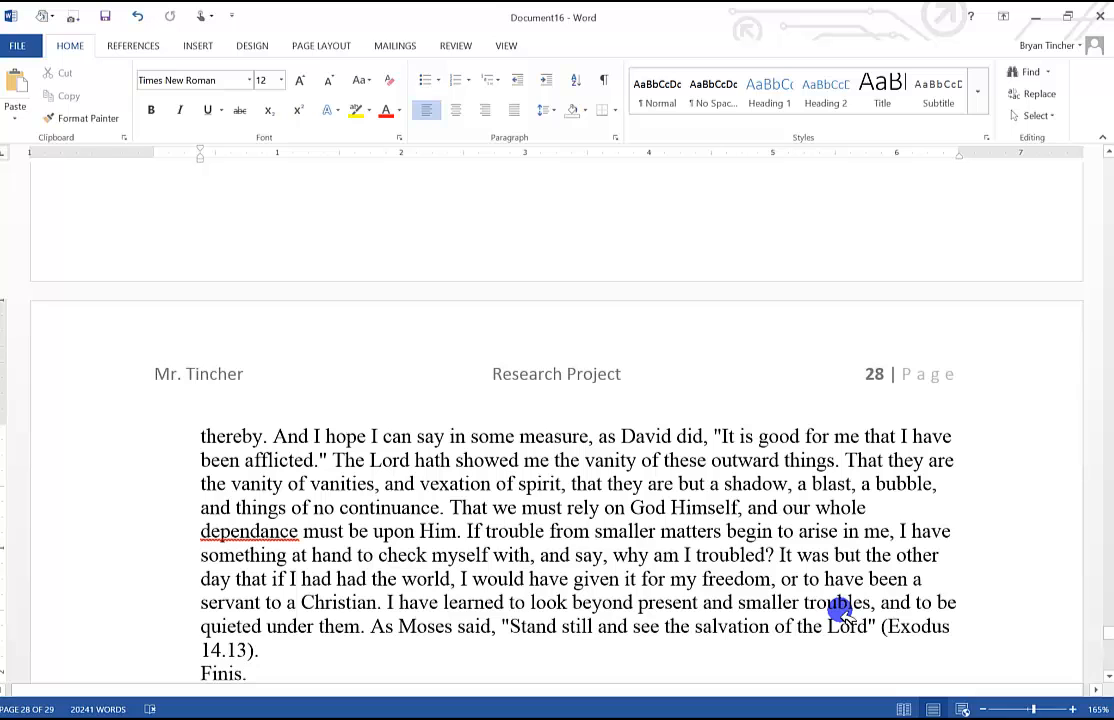
{"action": "key", "text": "ctrl+Home"}
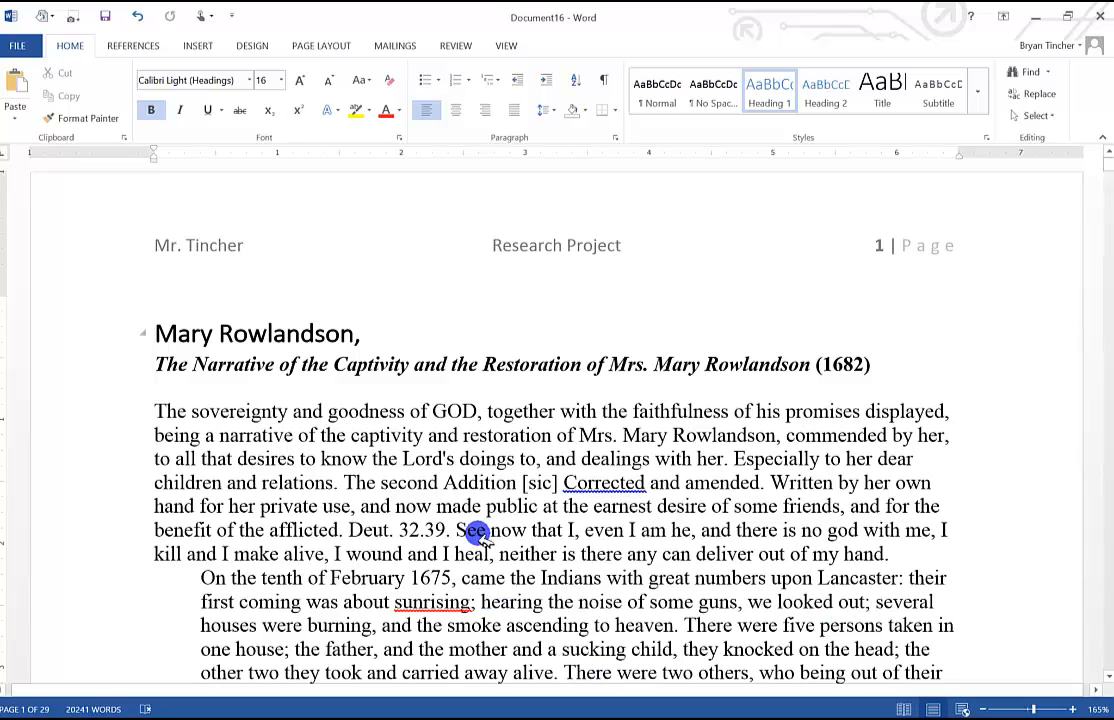
{"action": "double_click", "coordinate": [557, 248]}
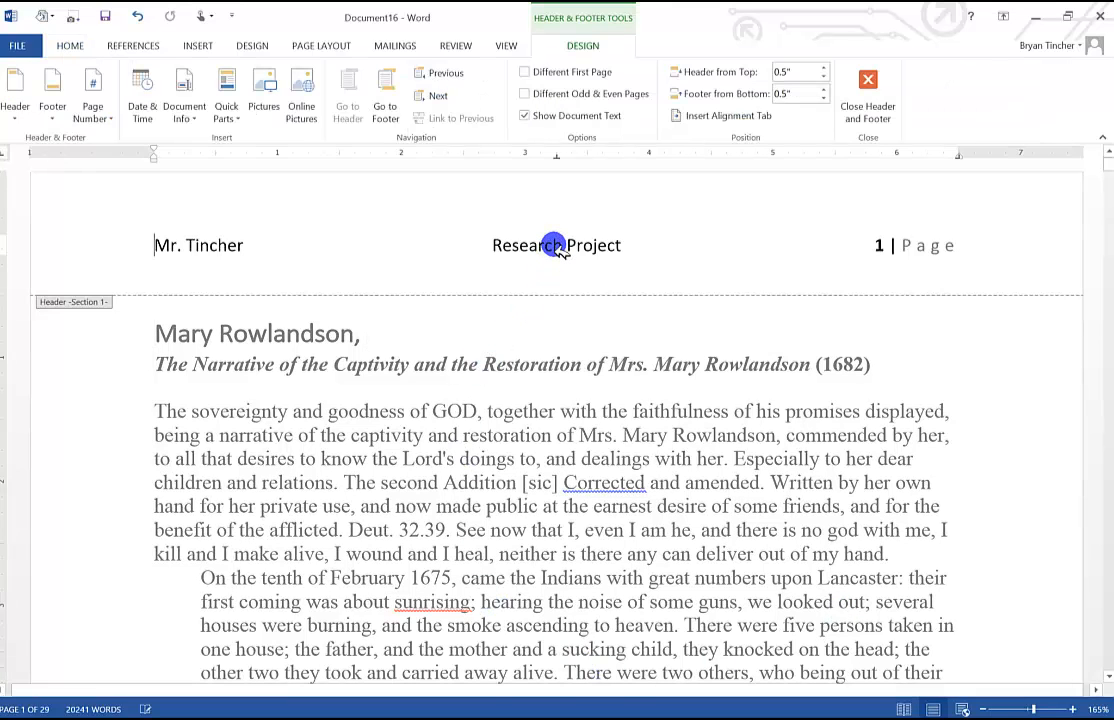
{"action": "left_click", "coordinate": [525, 73]}
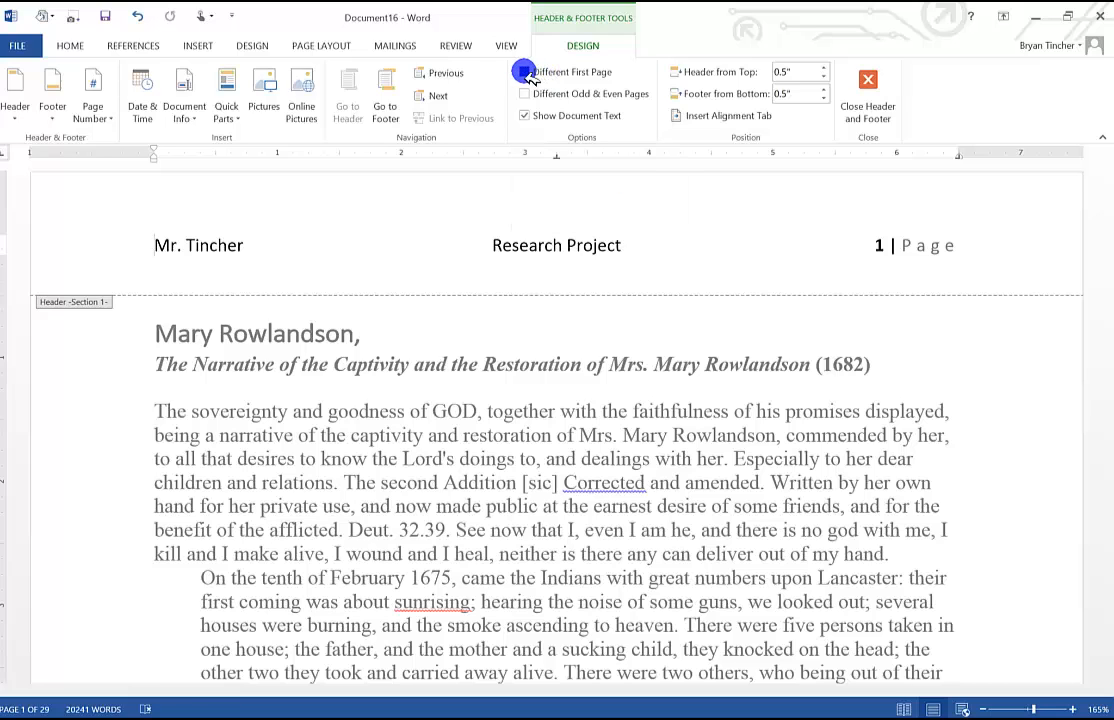
{"action": "left_click", "coordinate": [866, 92]}
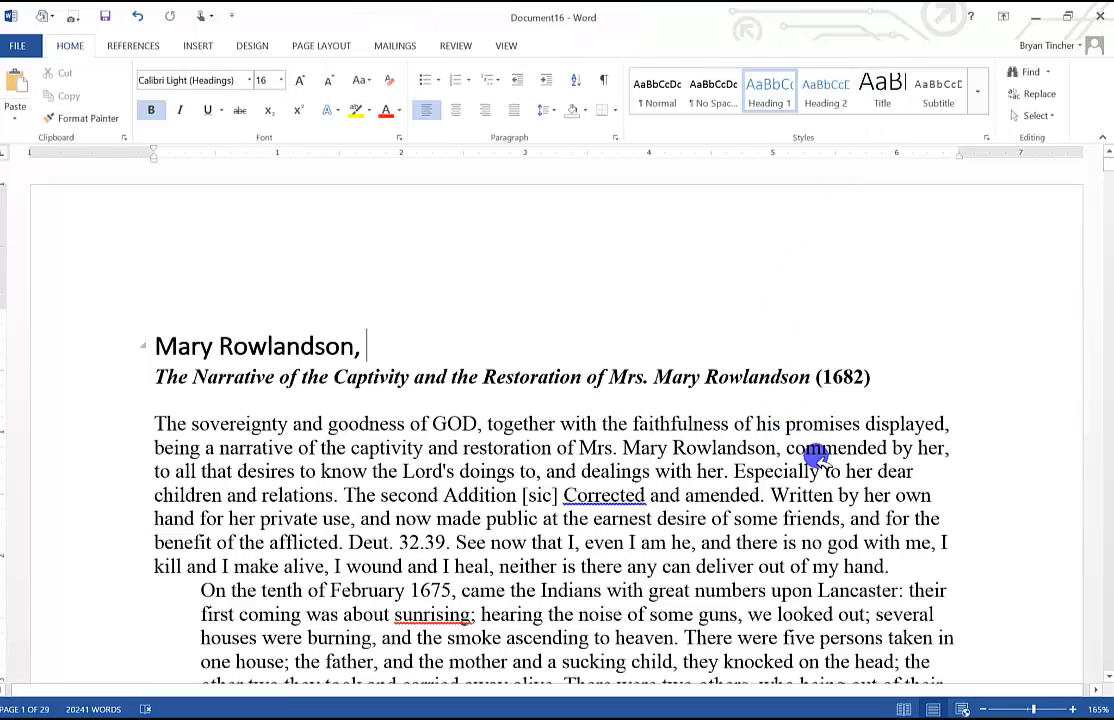
{"action": "key", "text": "Page_Down"}
{"action": "key", "text": "Page_Down"}
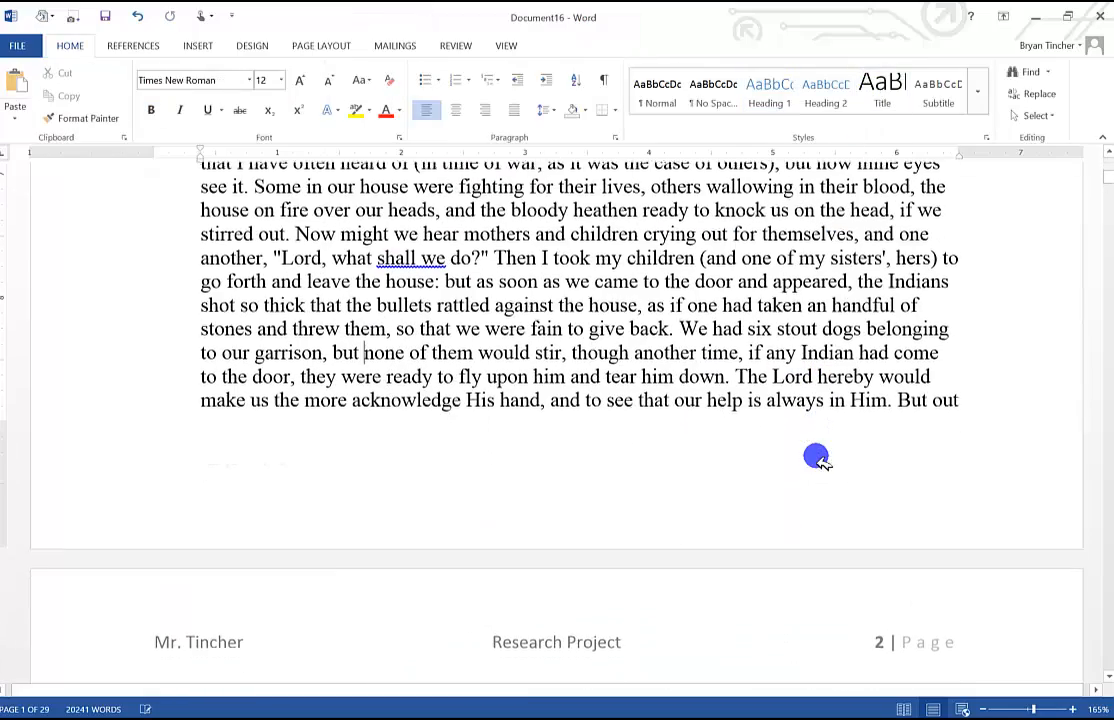
{"action": "scroll", "coordinate": [816, 458], "scroll_direction": "down", "scroll_amount": 3}
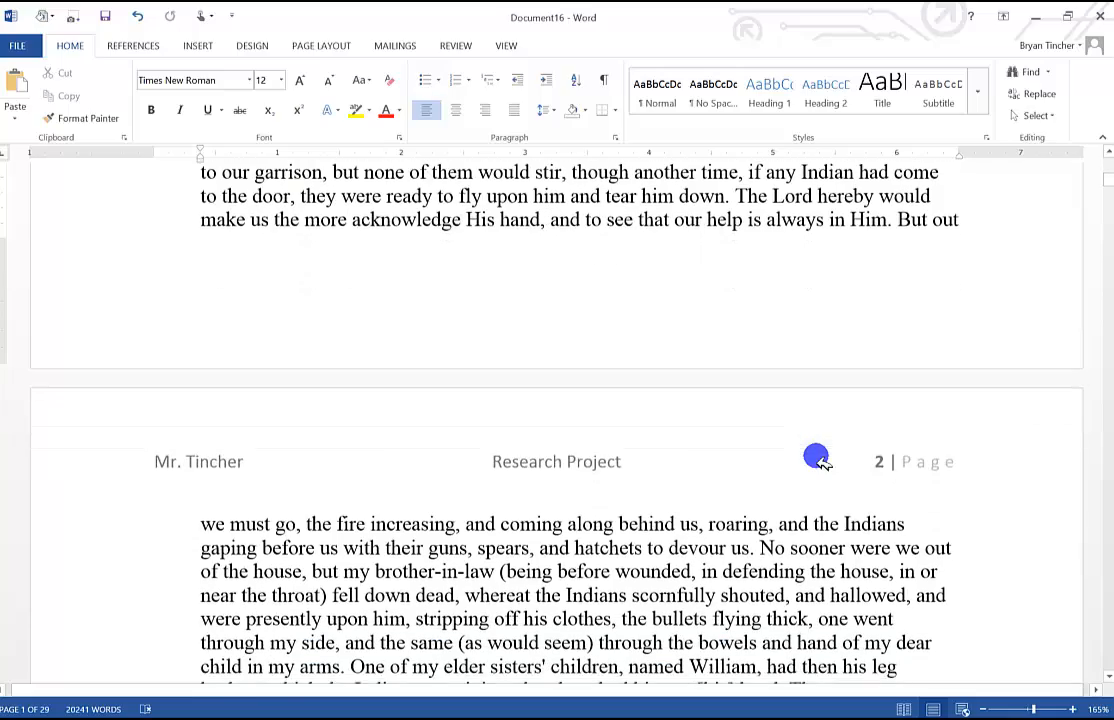